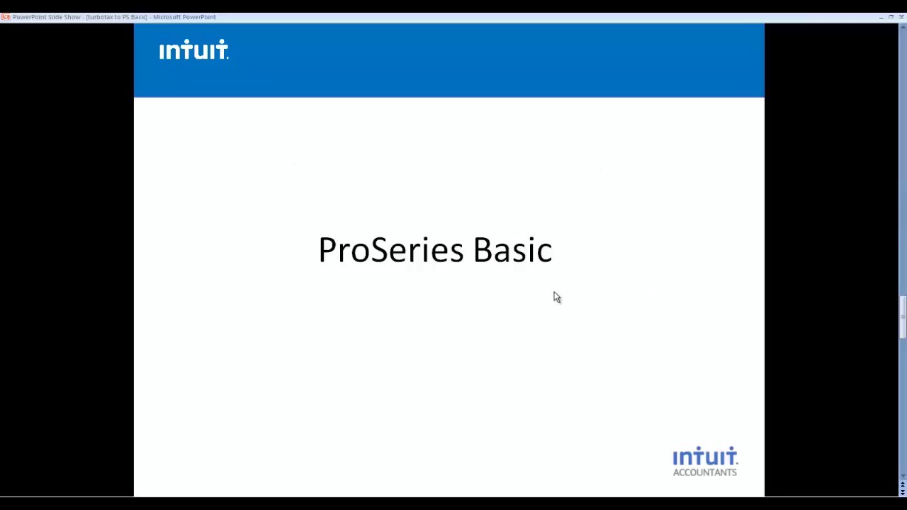
- Switch from the slide show to ProSeries Basic Edition 2013 to show the HomeBase client list
key(alt+Tab)
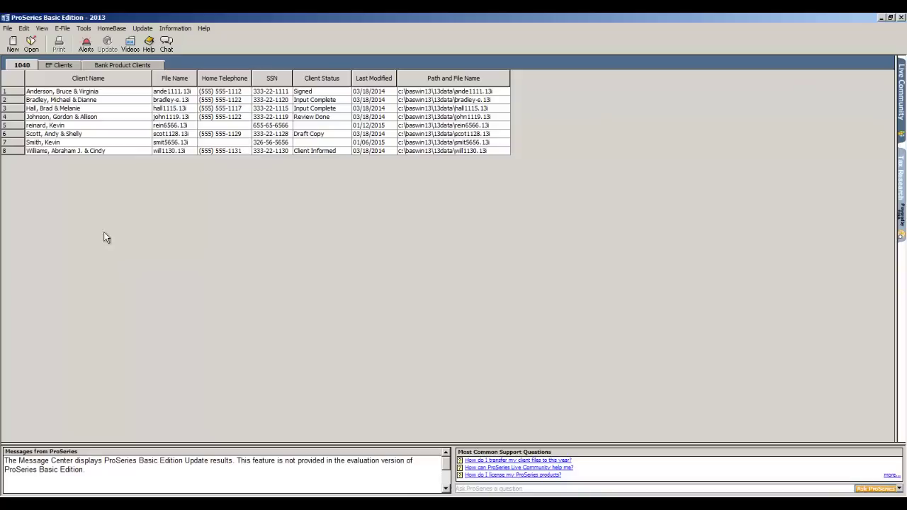
- Start a new 1040 return and enter the taxpayer's last and first name
click(13, 44)
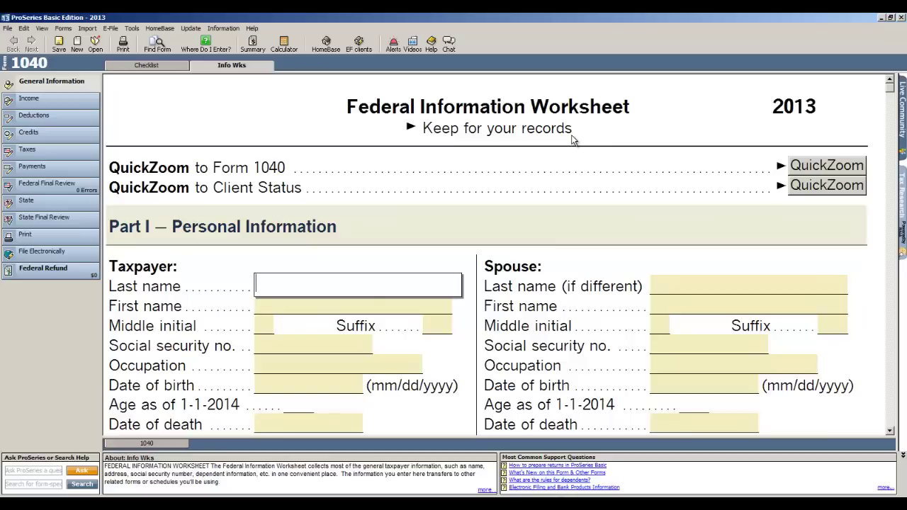
scroll(570, 146, down, 1)
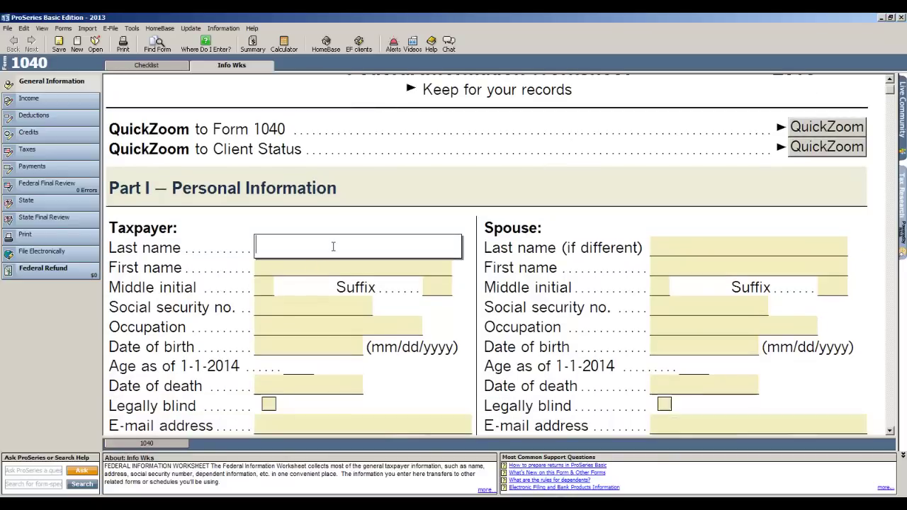
text(Smith)
key(Tab)
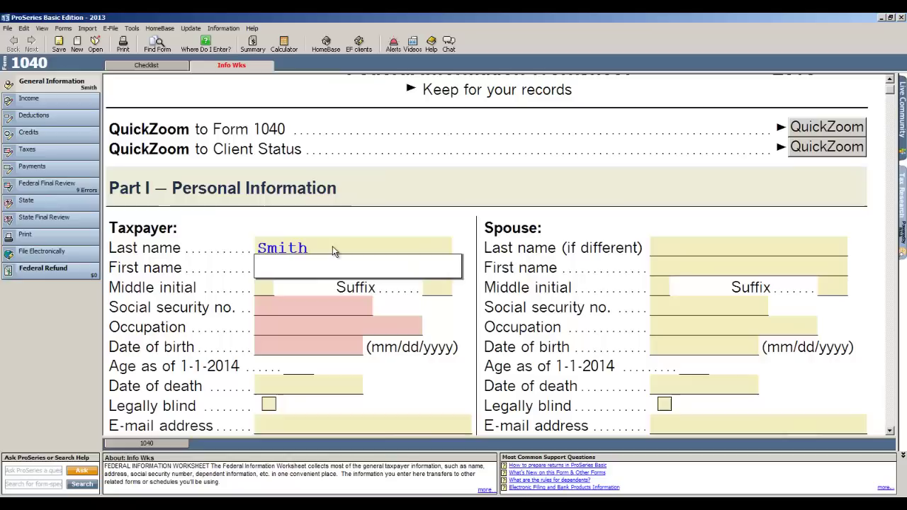
text(John)
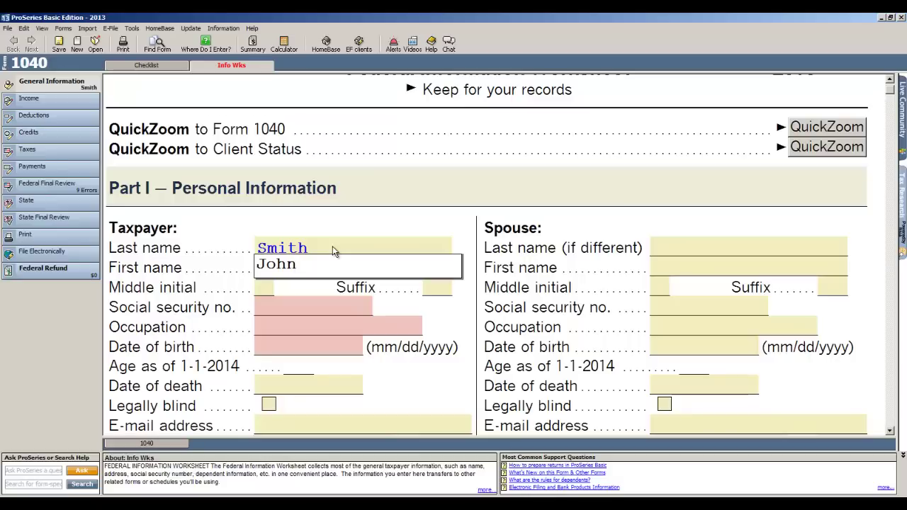
key(Tab)
key(Tab)
- Enter the taxpayer's SSN, occupation 'sales' and date of birth 01/01/1967
key(Tab)
text(655-45-4545)
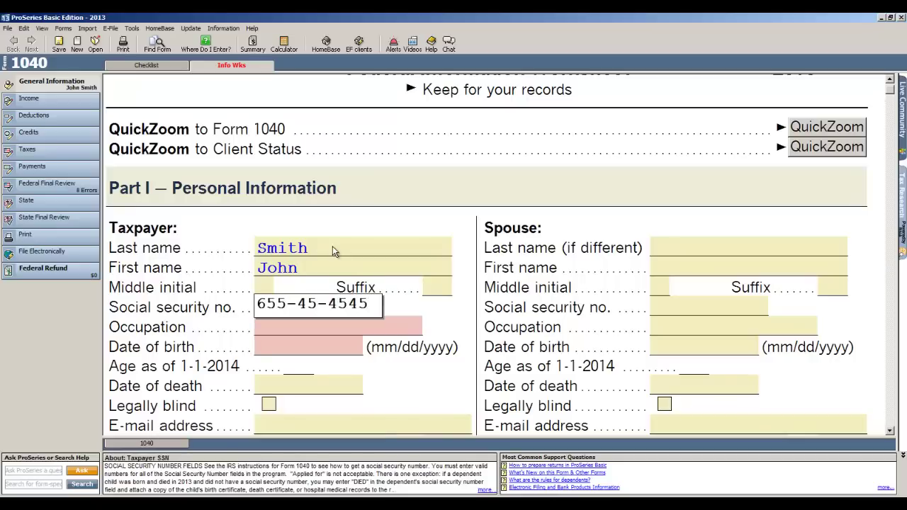
key(Tab)
text(sales)
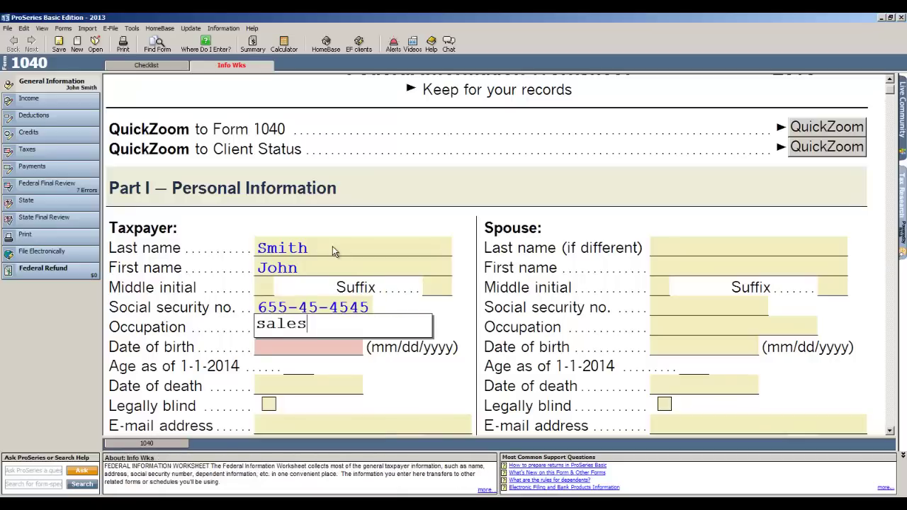
key(Tab)
text(01/01/1967)
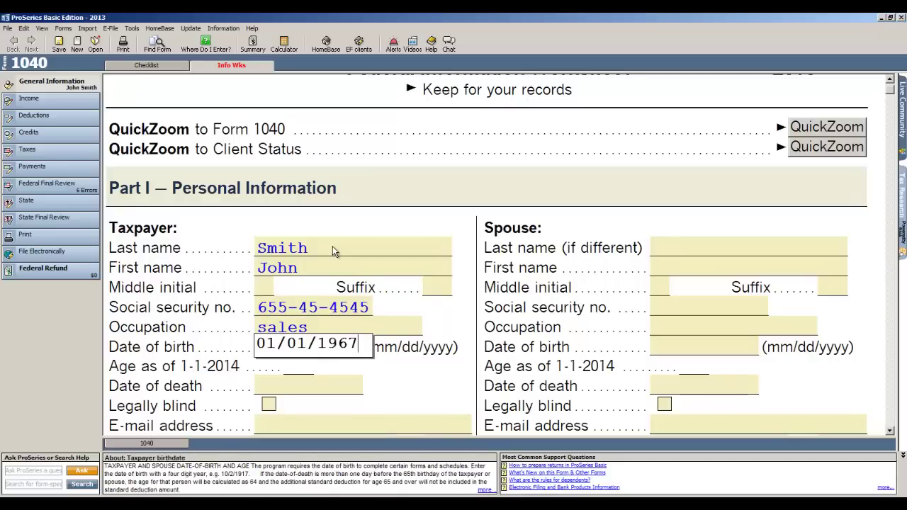
key(Tab)
key(Tab)
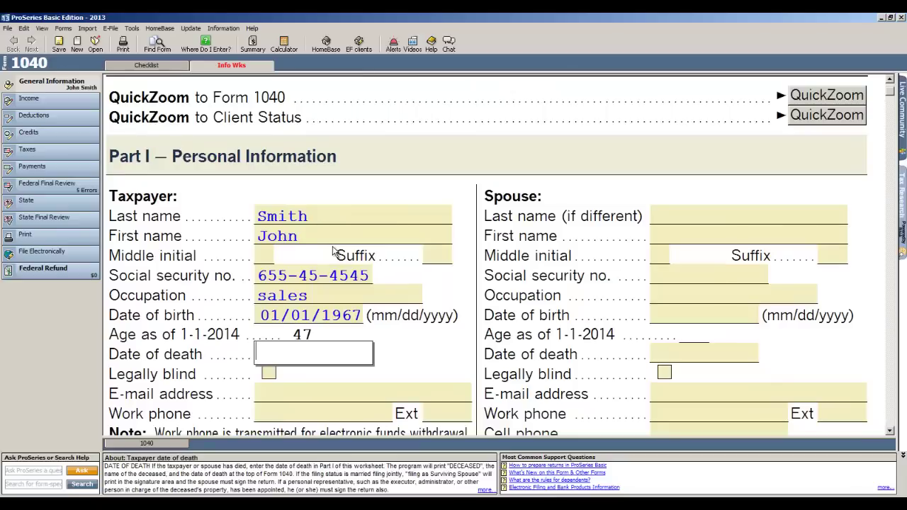
key(Tab)
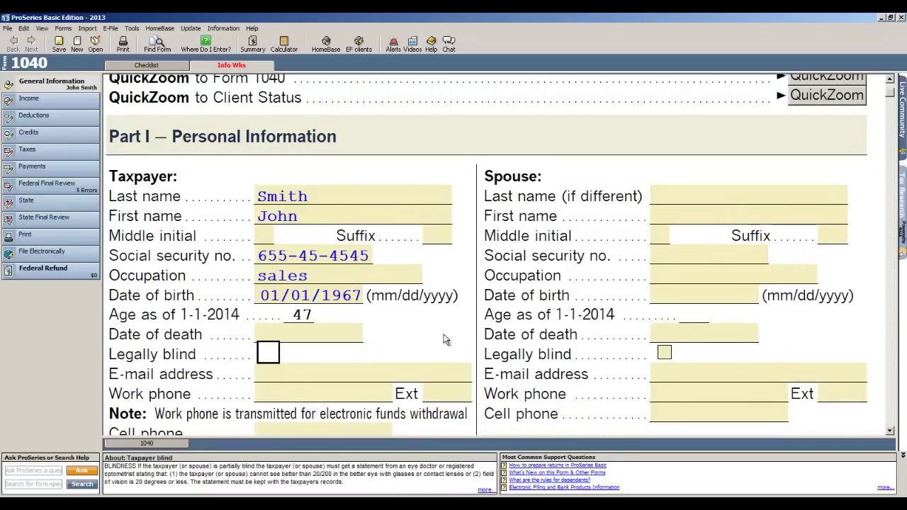
scroll(445, 339, down, 8)
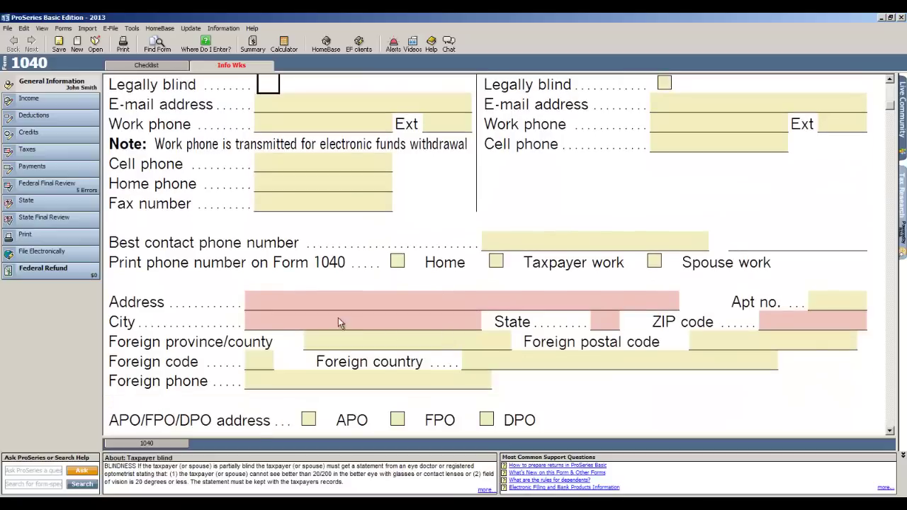
- Enter the taxpayer's street address, city, state and ZIP code, correcting the ZIP
click(316, 304)
text(105 )
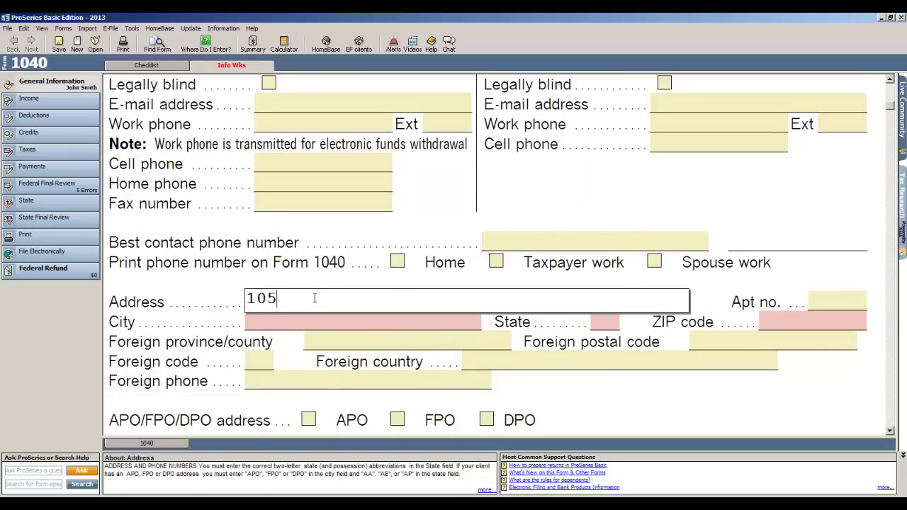
text(Main St)
key(Tab)
key(Tab)
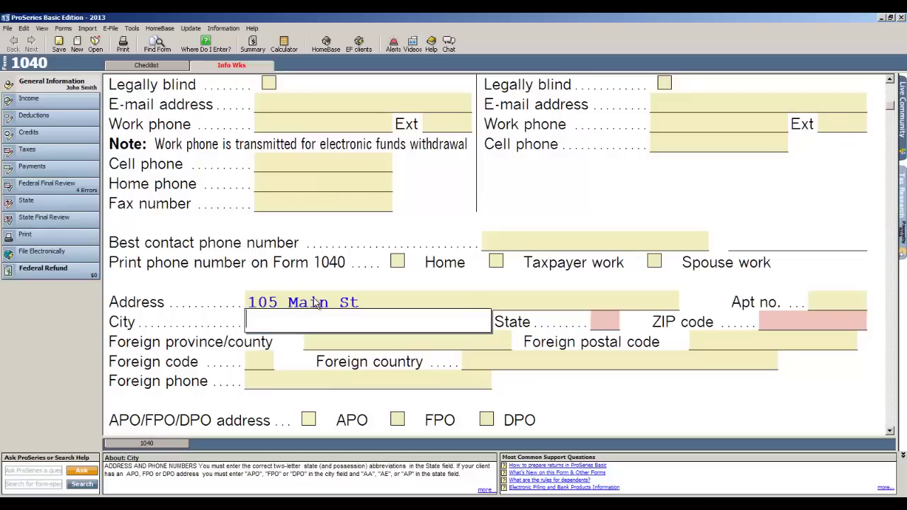
text(Folsom)
key(Tab)
text(CA)
key(Tab)
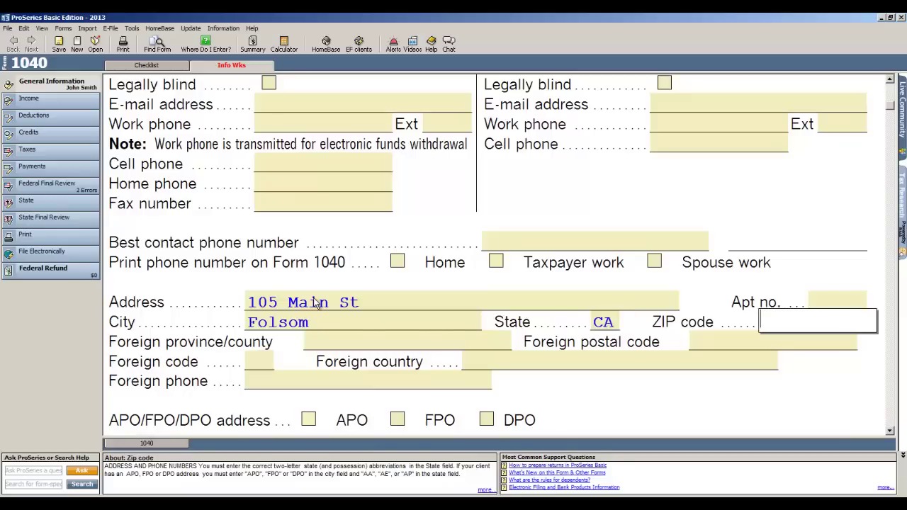
text(95663)
key(BackSpace)
key(BackSpace)
text(30)
- Set the filing status to Single
scroll(322, 301, down, 1)
scroll(323, 301, down, 12)
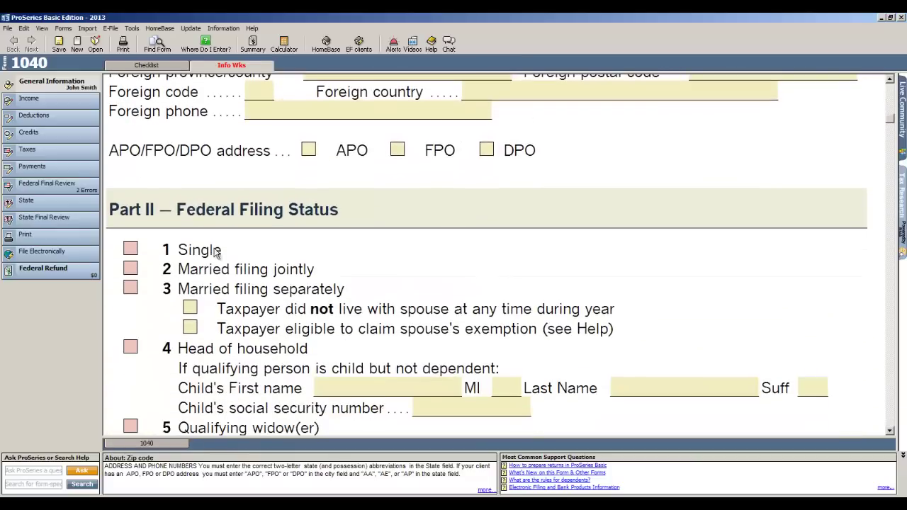
click(131, 251)
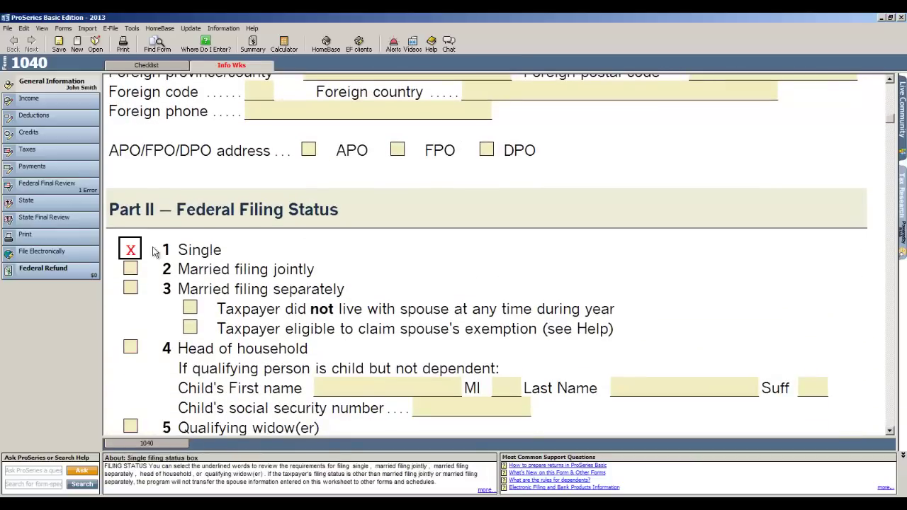
- Add the daughter as a dependent with her first name, SSN and 01/01/2008 birth date
scroll(496, 298, down, 20)
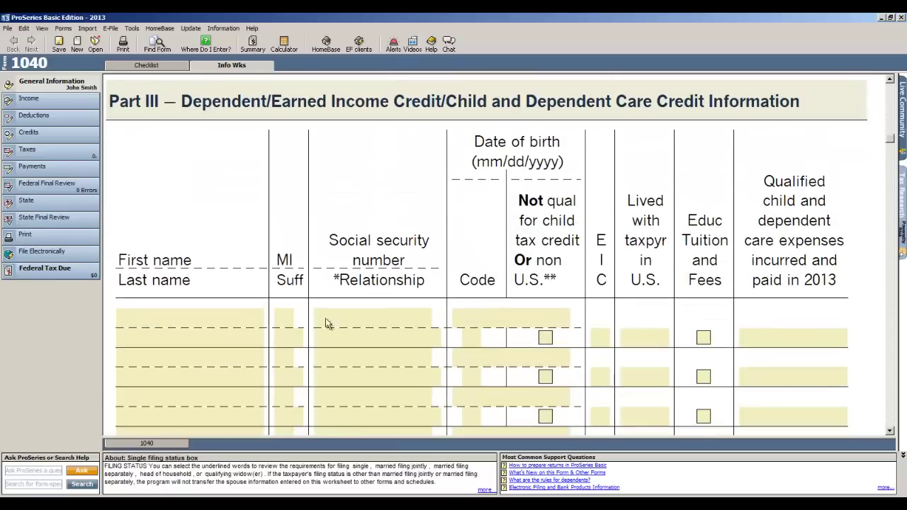
click(190, 322)
text(Katie)
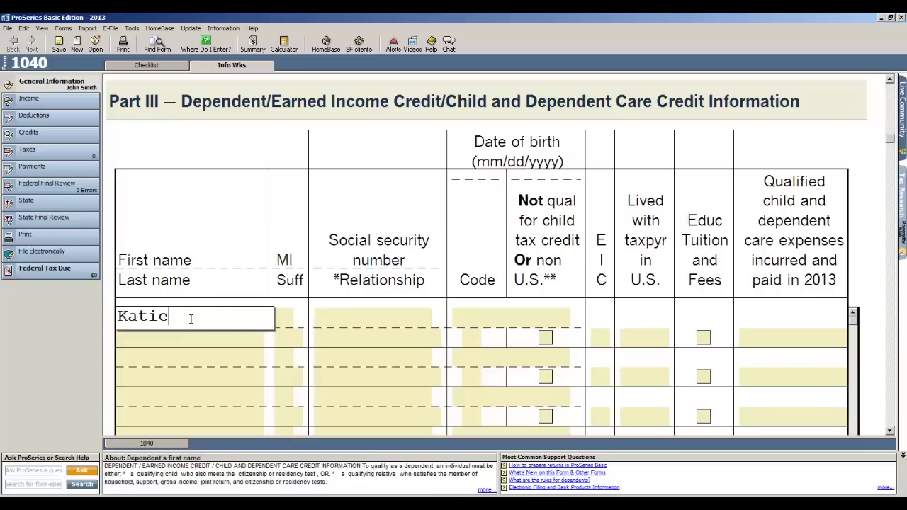
key(Tab)
key(Tab)
key(Tab)
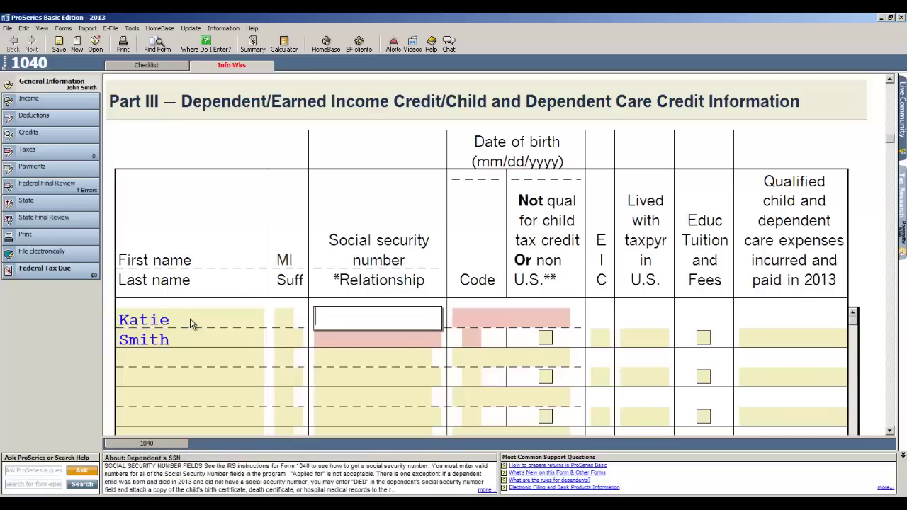
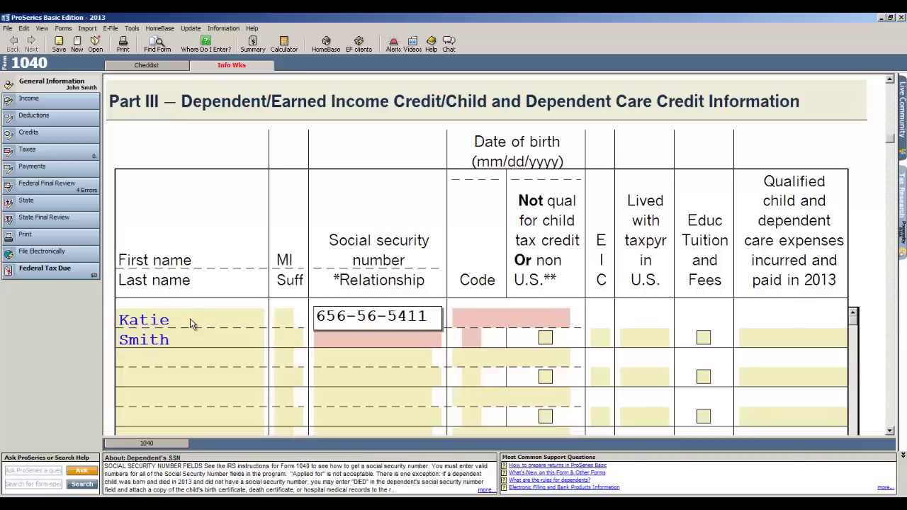
key(Tab)
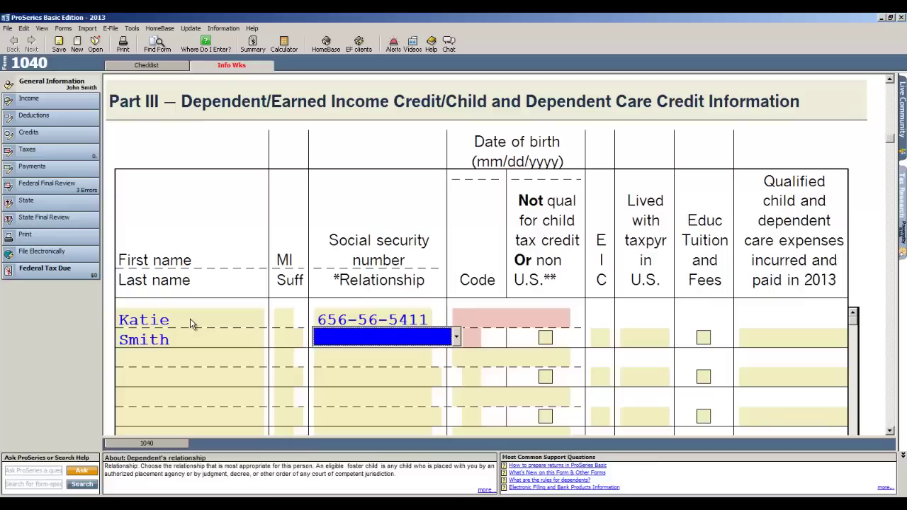
key(d)
key(Tab)
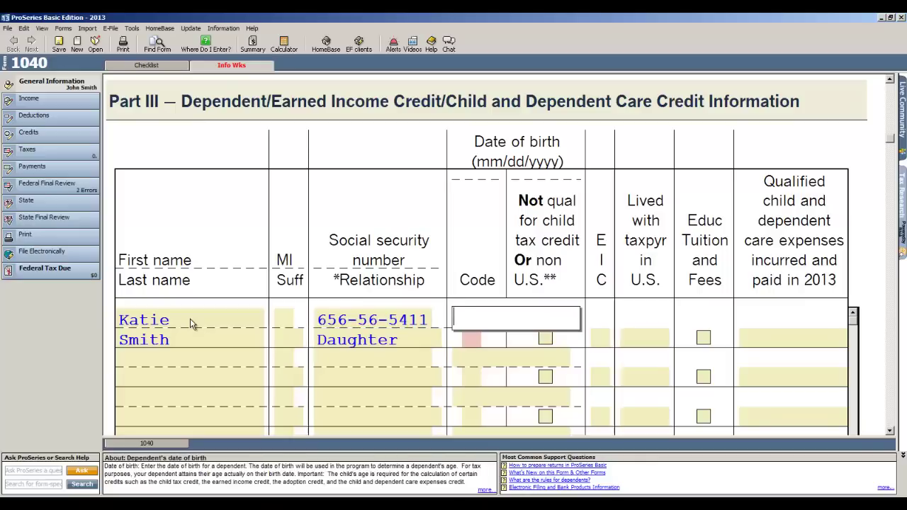
text(01/01/2008)
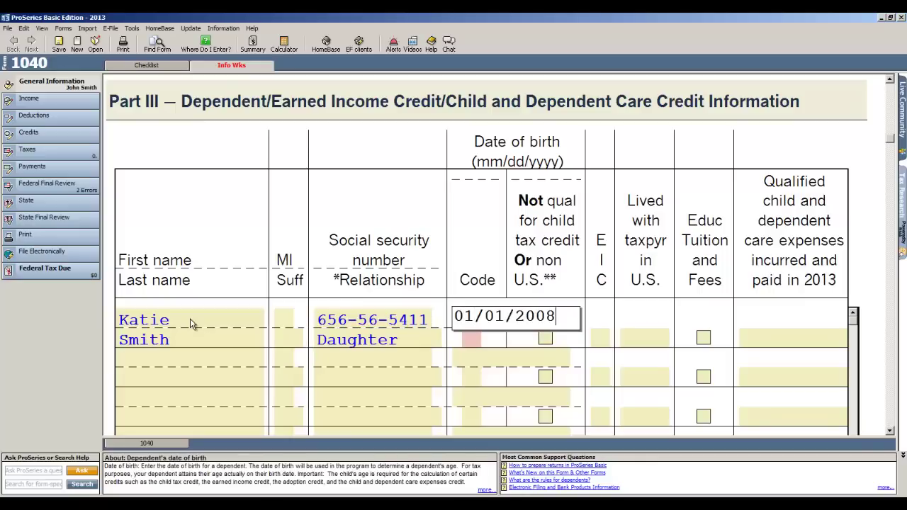
key(Tab)
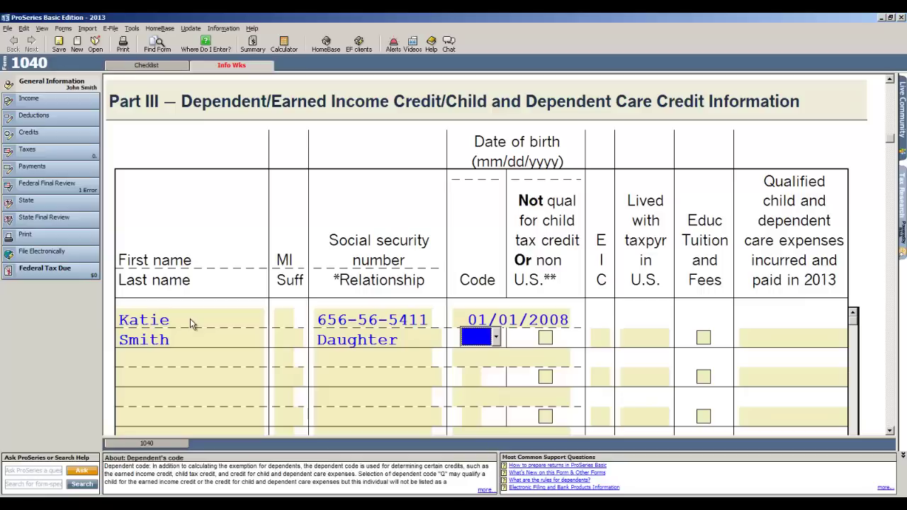
- Give the dependent code L and EIC code E
key(alt+Down)
text(L)
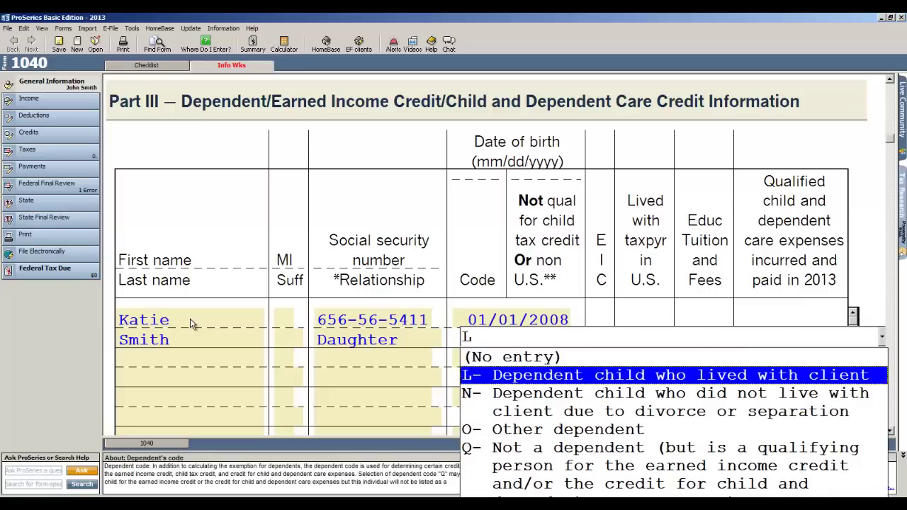
key(Tab)
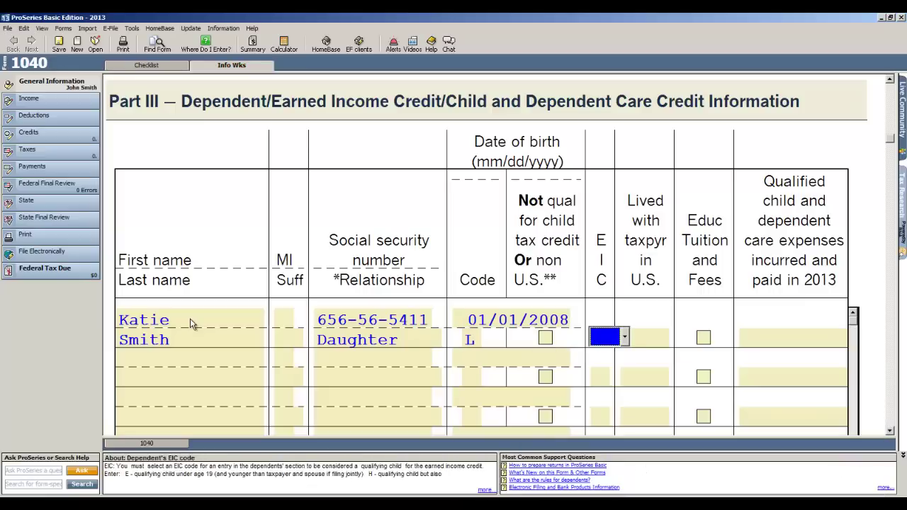
key(alt+Down)
text(E)
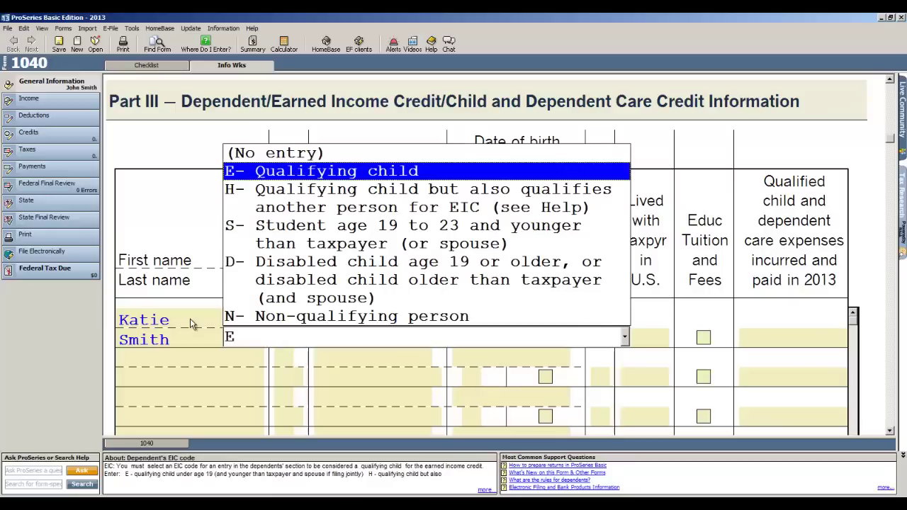
key(Tab)
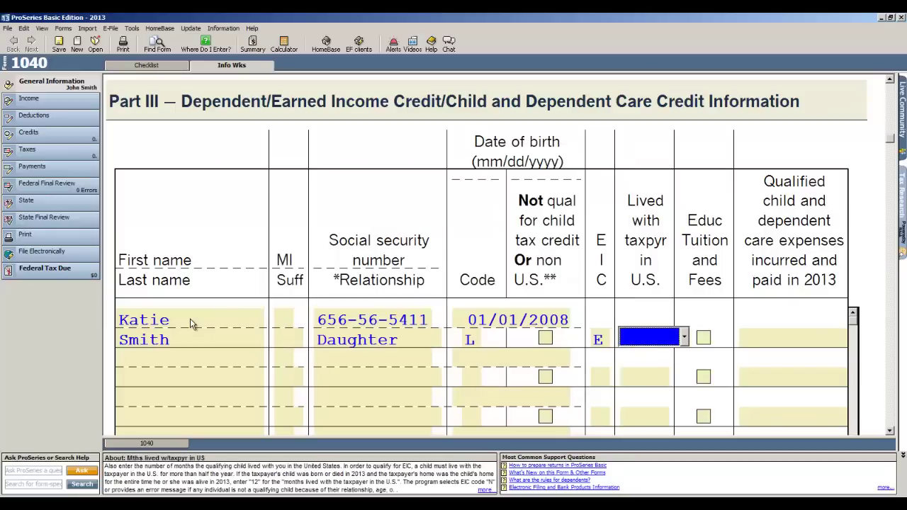
- Enter 12 months lived with the taxpayer and answer the EIC questions No, then Yes
text(12)
key(Tab)
scroll(238, 324, down, 8)
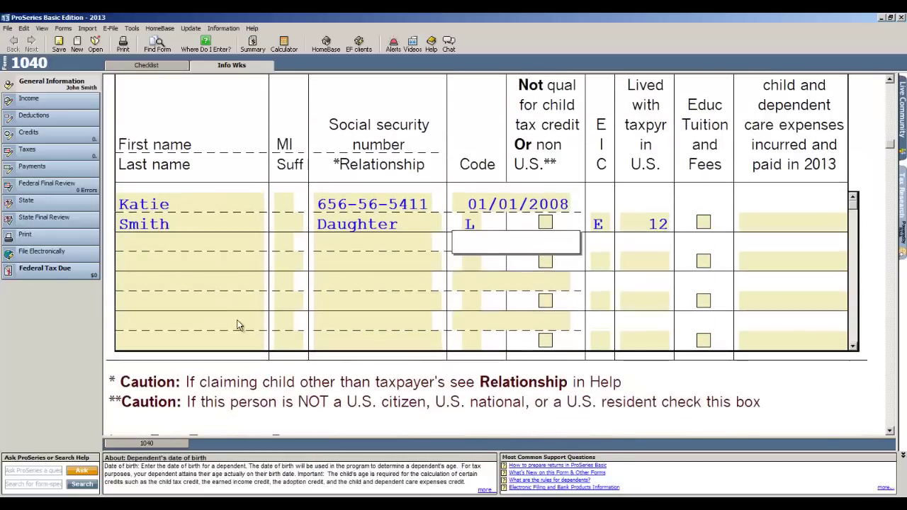
scroll(238, 324, down, 5)
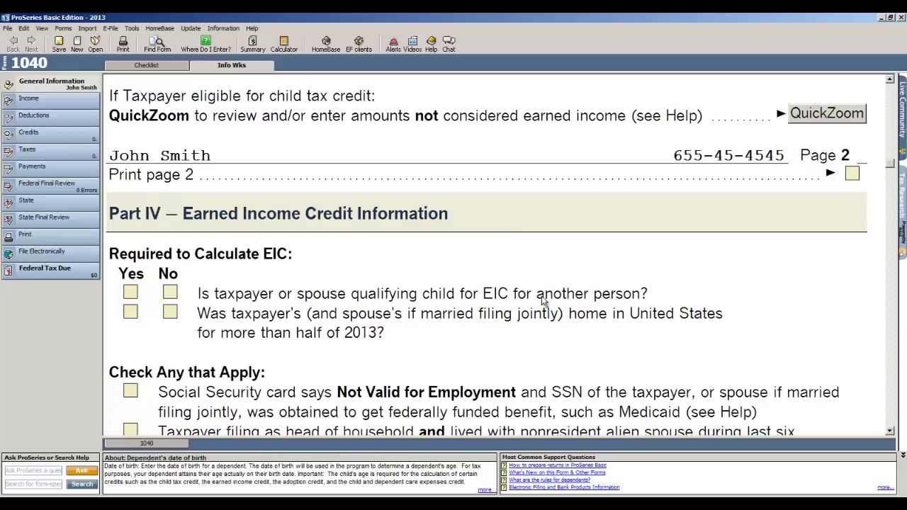
click(175, 292)
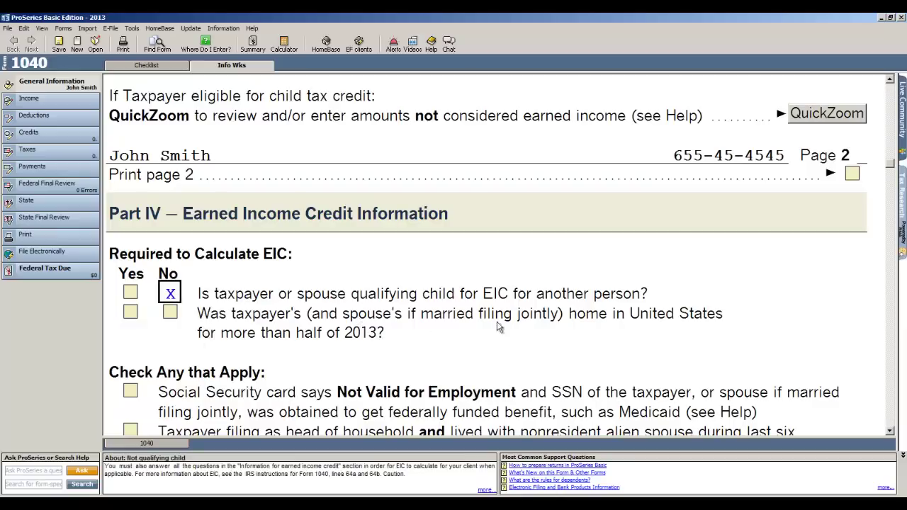
click(129, 315)
- Mark both the federal and state returns for electronic filing
scroll(431, 340, down, 6)
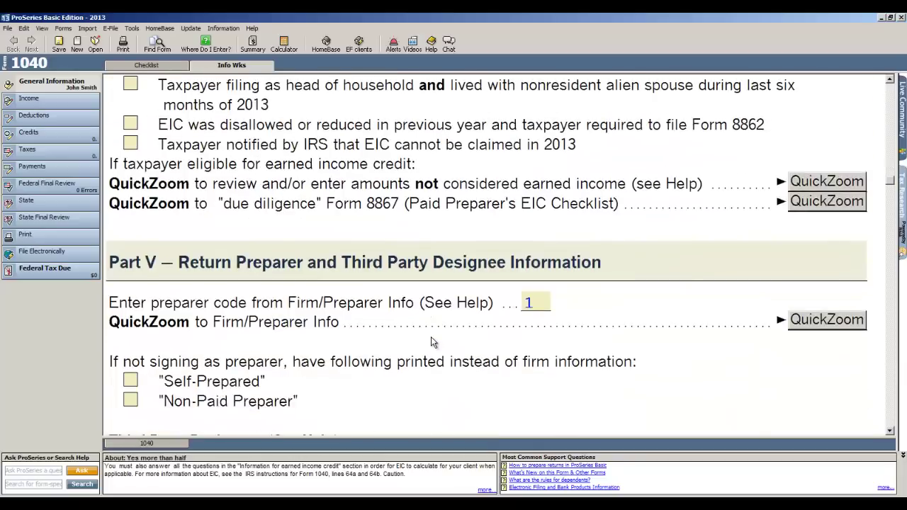
scroll(433, 342, down, 3)
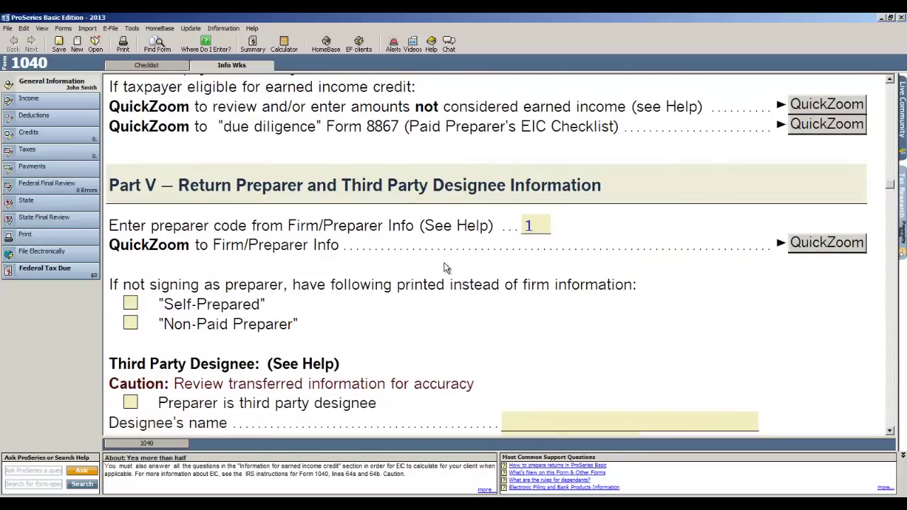
scroll(447, 270, down, 6)
scroll(445, 270, down, 6)
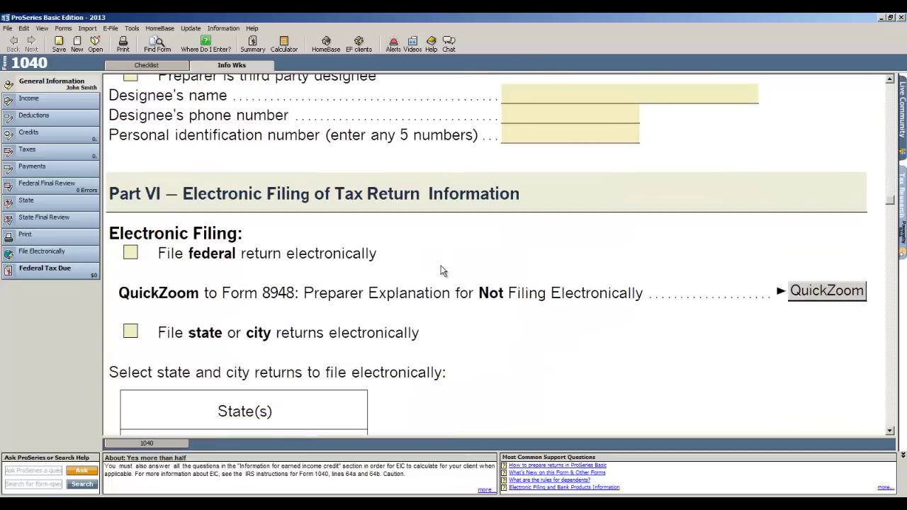
click(129, 257)
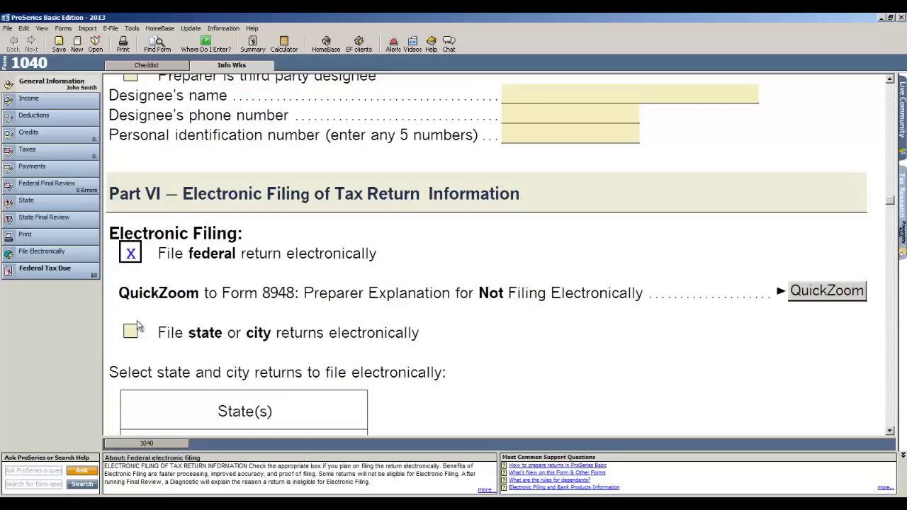
click(131, 331)
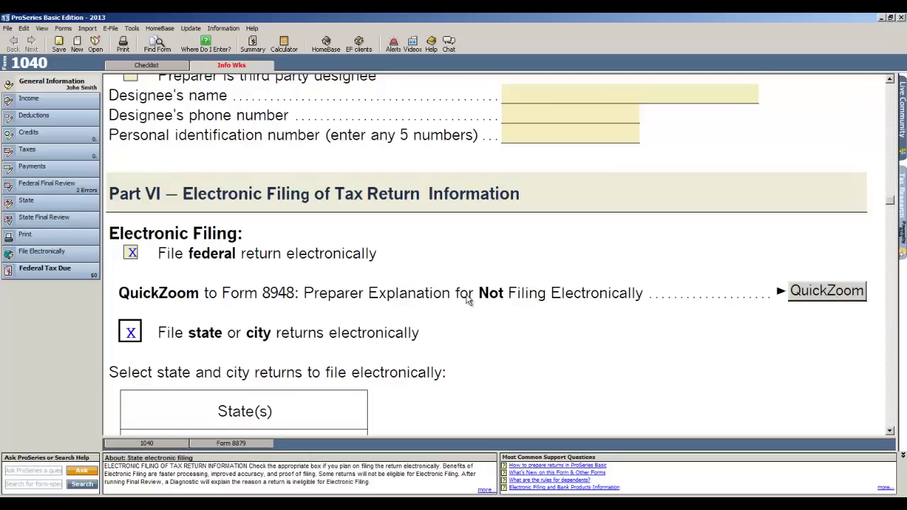
scroll(470, 301, down, 1)
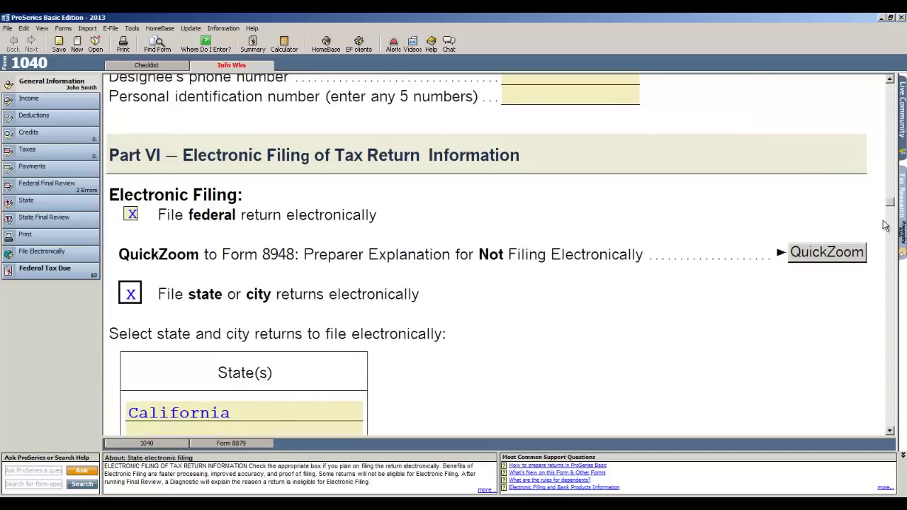
drag(894, 205, 902, 84)
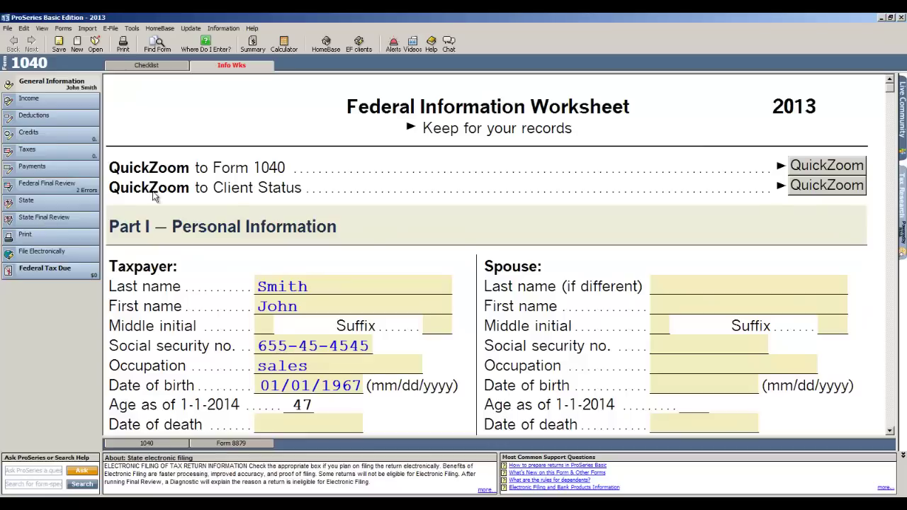
- Add Form W-2 and Interest & Dividend Income (Sch B) from the income checklist, then view the W-2
click(56, 101)
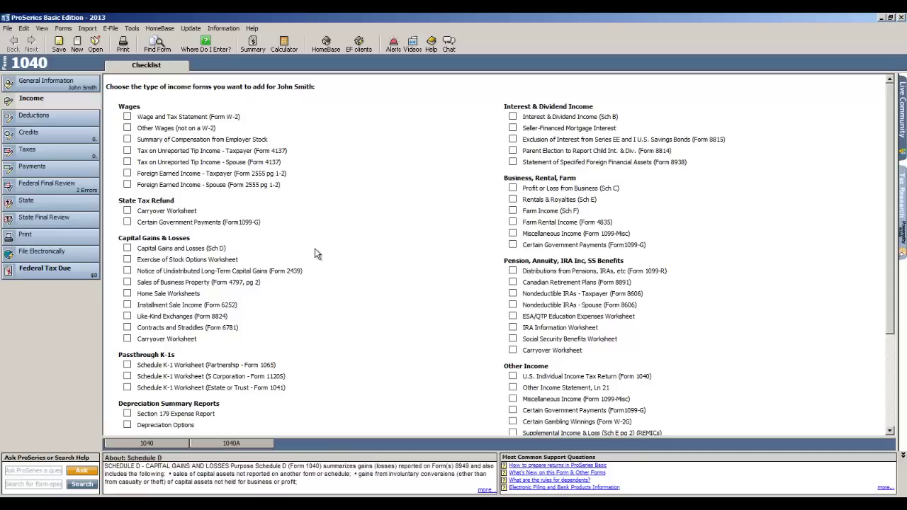
click(127, 118)
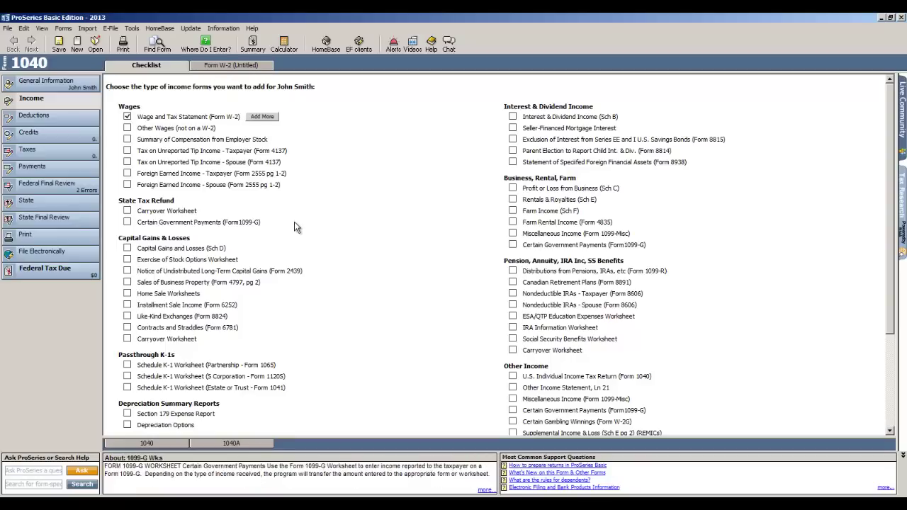
click(513, 116)
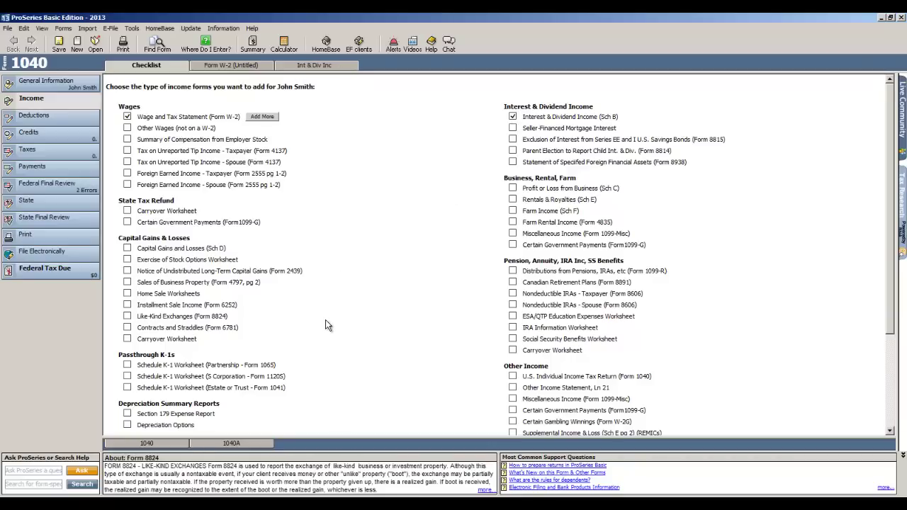
click(230, 68)
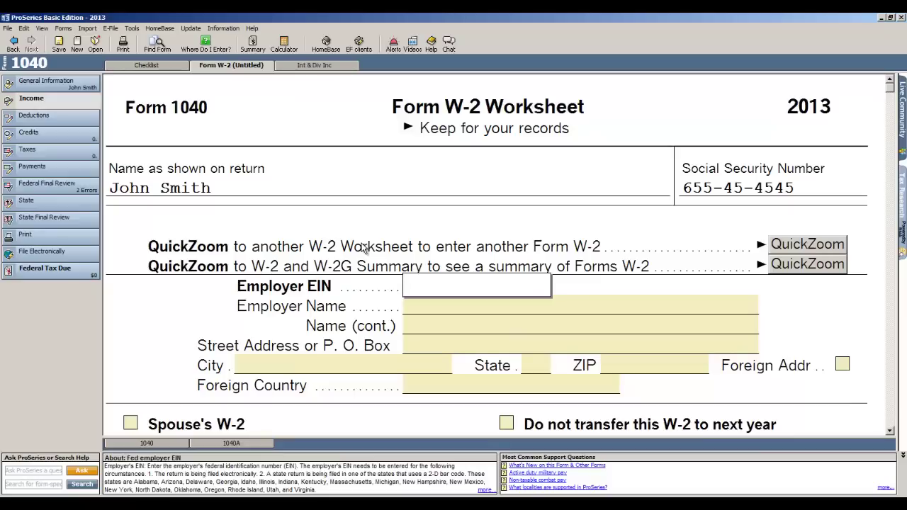
- Enter the employer's EIN and have boxes 3 through 6 calculated automatically
text(12-3456789)
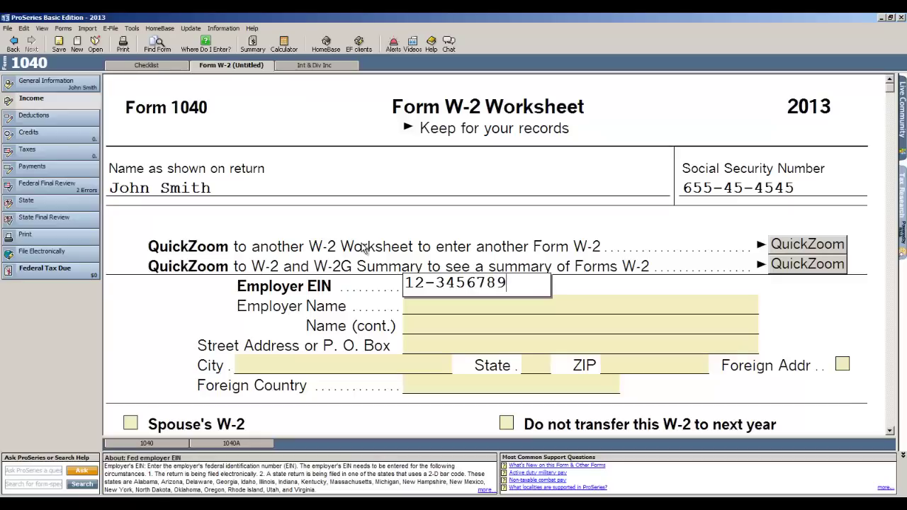
key(Tab)
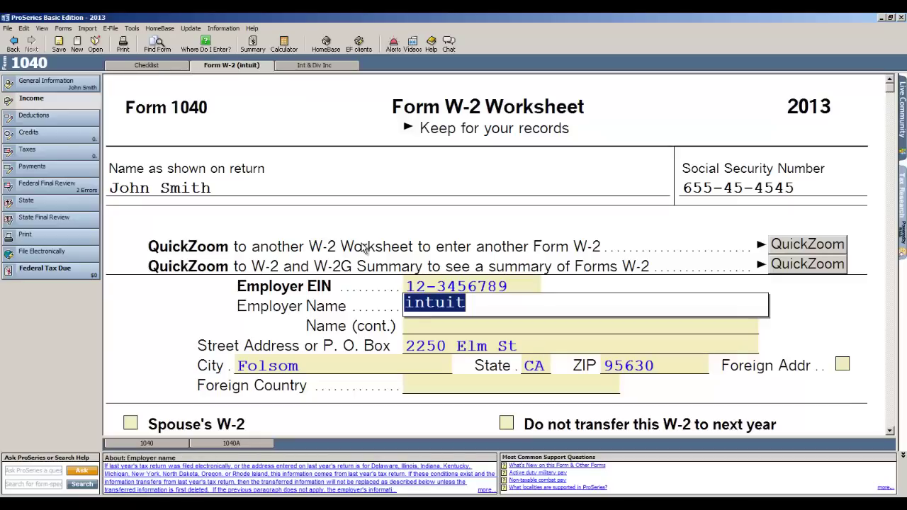
scroll(363, 246, down, 6)
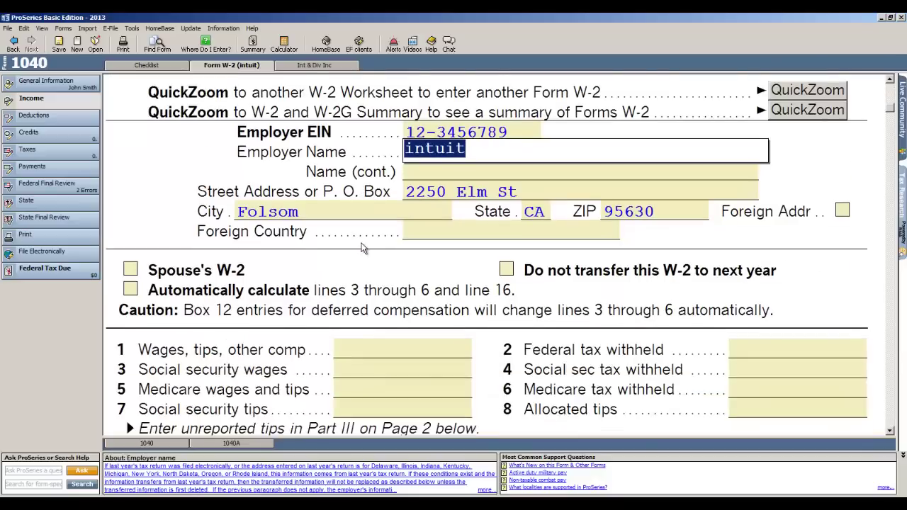
click(130, 233)
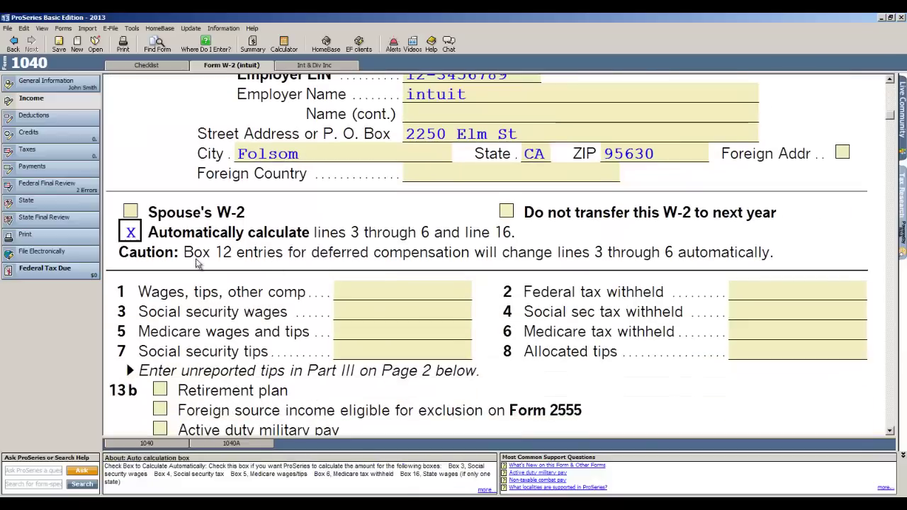
- Enter 50,000 in box 1 wages and 7,000 federal tax withheld
click(356, 293)
text(50000)
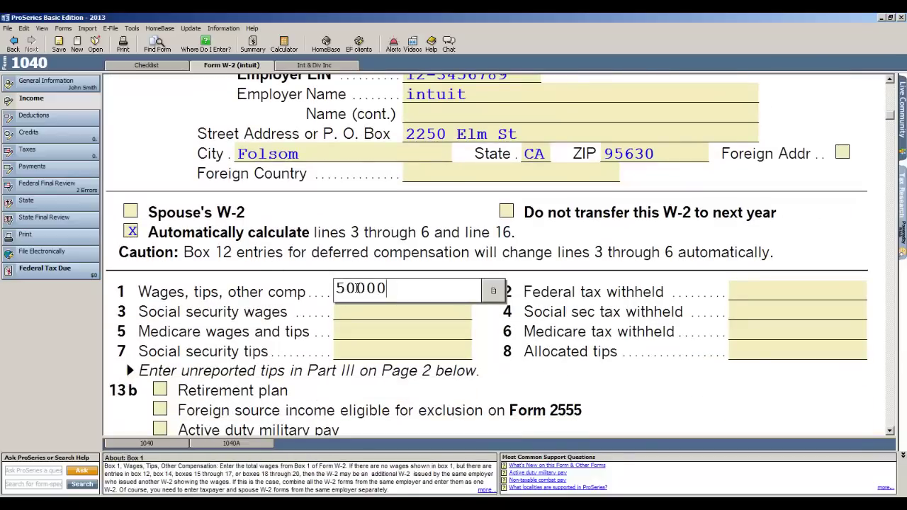
key(Tab)
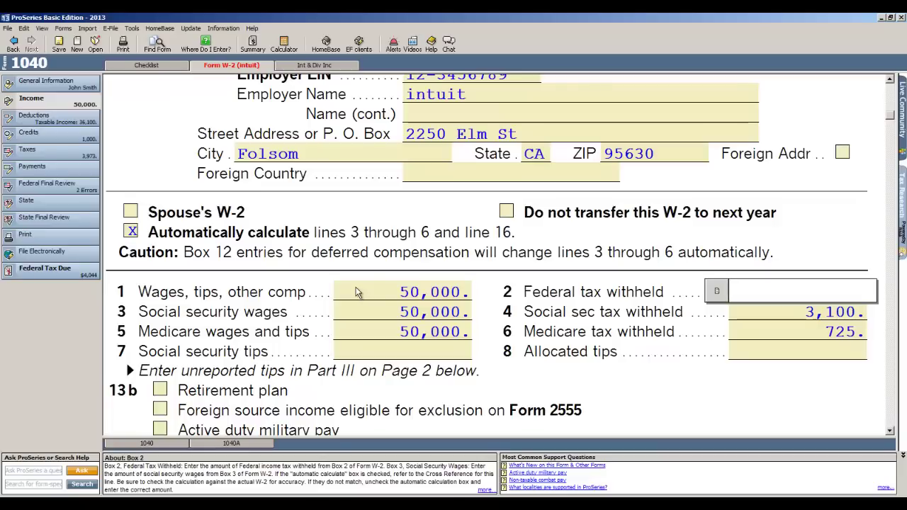
text(7000)
key(Tab)
- Enter the employer's state I.D. number in Box 15
scroll(369, 298, down, 5)
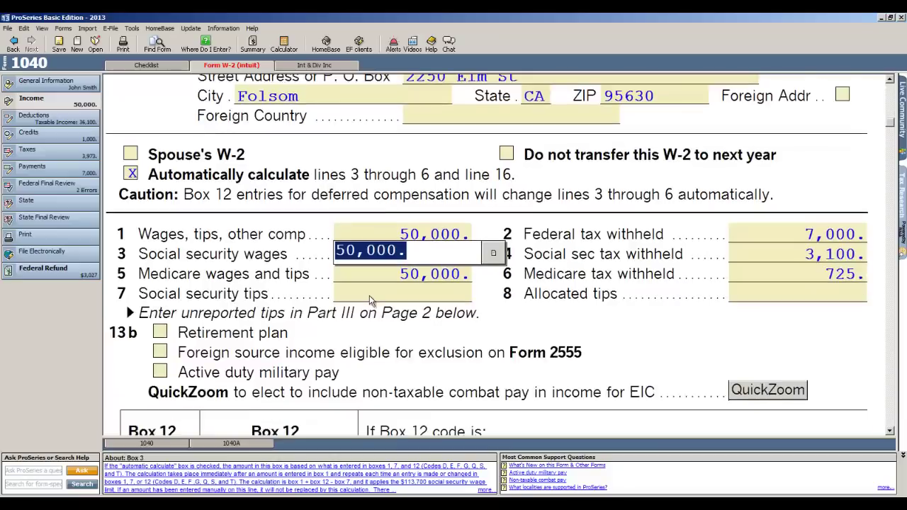
scroll(369, 297, down, 3)
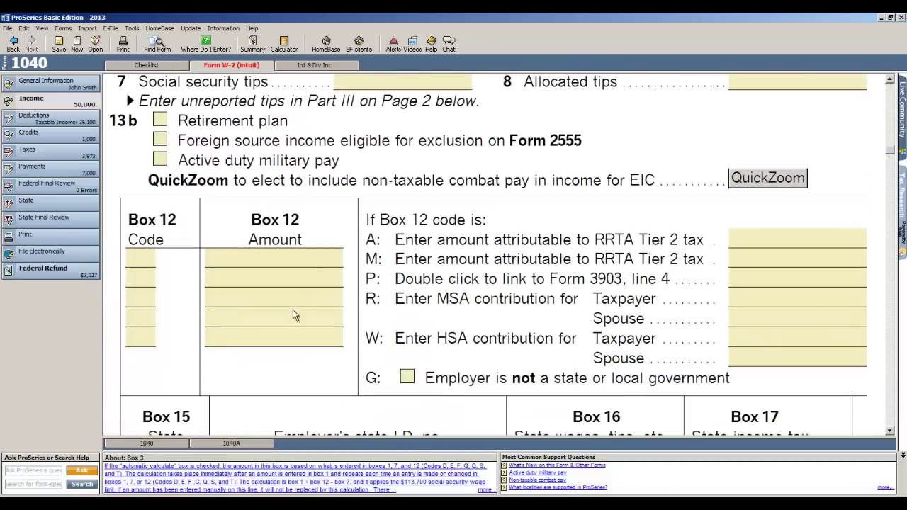
scroll(293, 315, down, 1)
scroll(293, 316, down, 3)
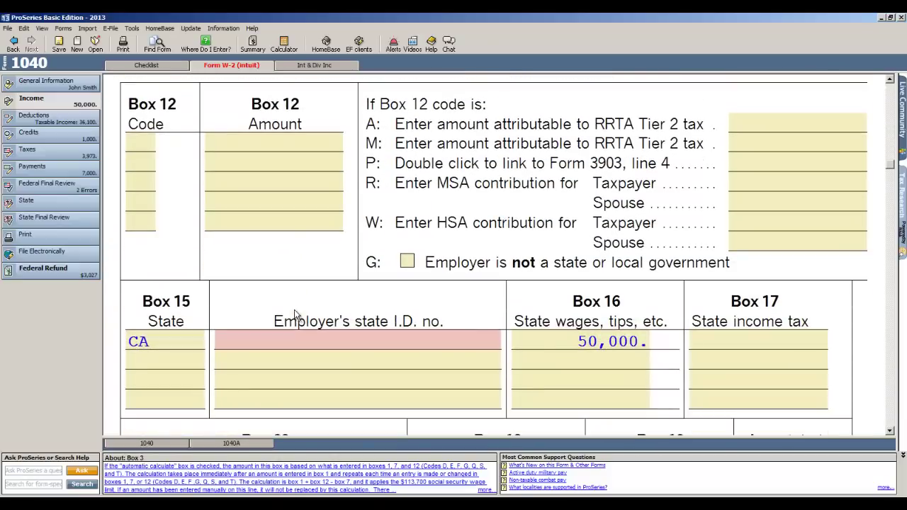
click(340, 343)
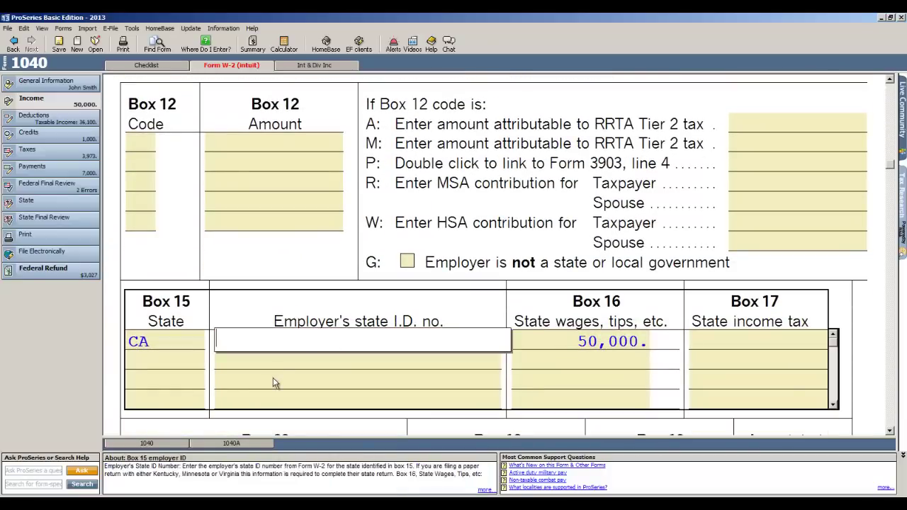
text(21212121)
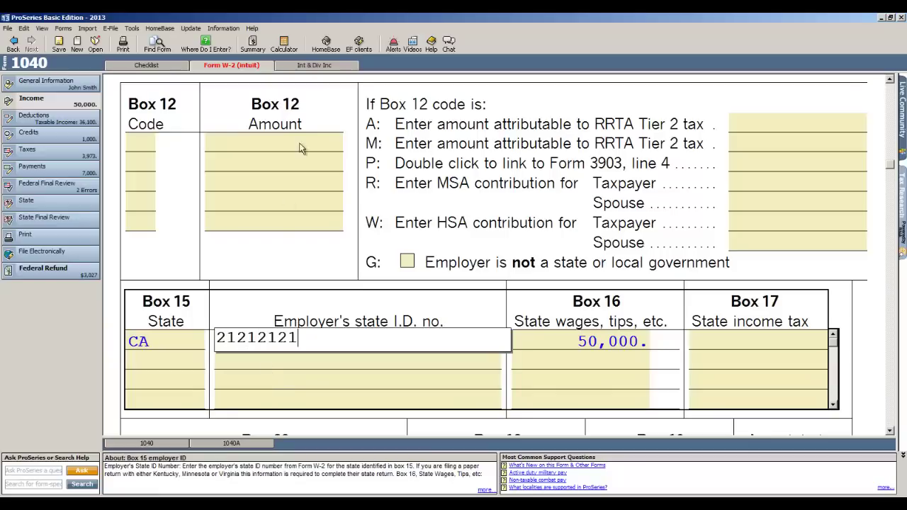
- Record 150 interest from bank of america and 250 from alliant, then show the deductions checklist
click(315, 65)
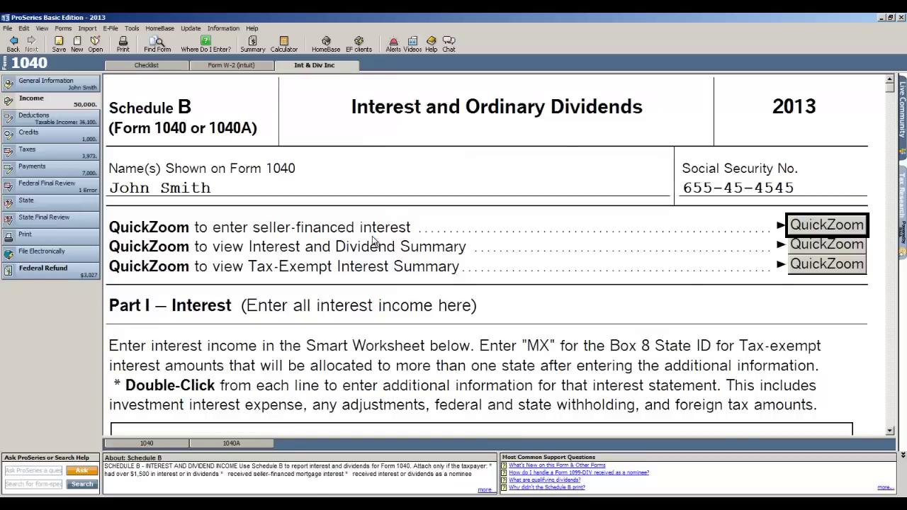
scroll(349, 292, down, 3)
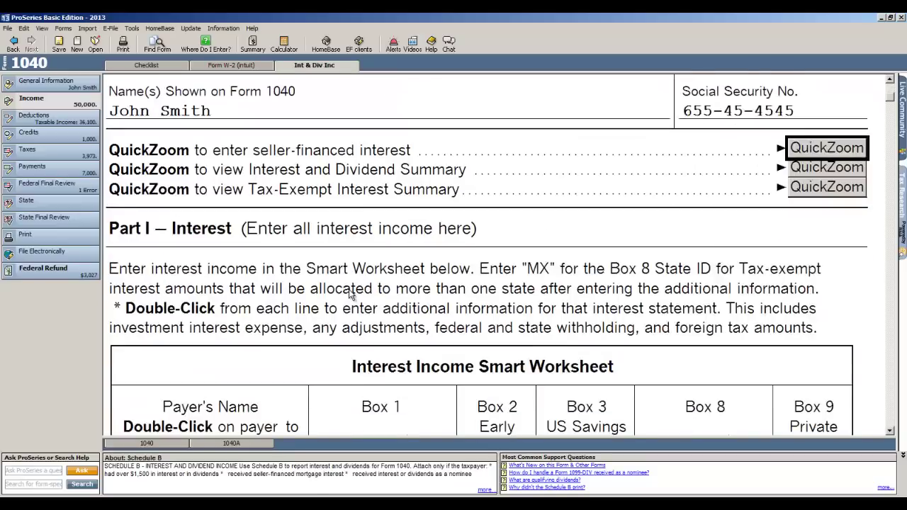
scroll(349, 291, down, 5)
click(183, 316)
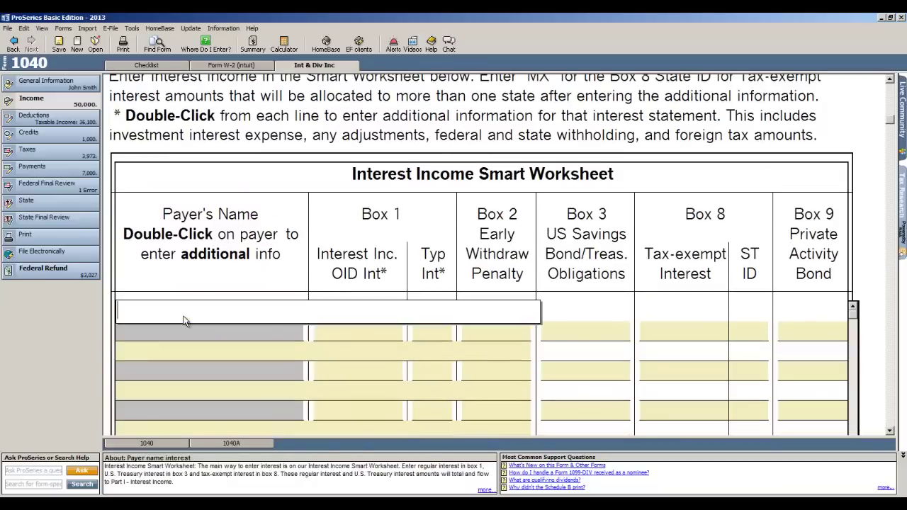
text(bank of america)
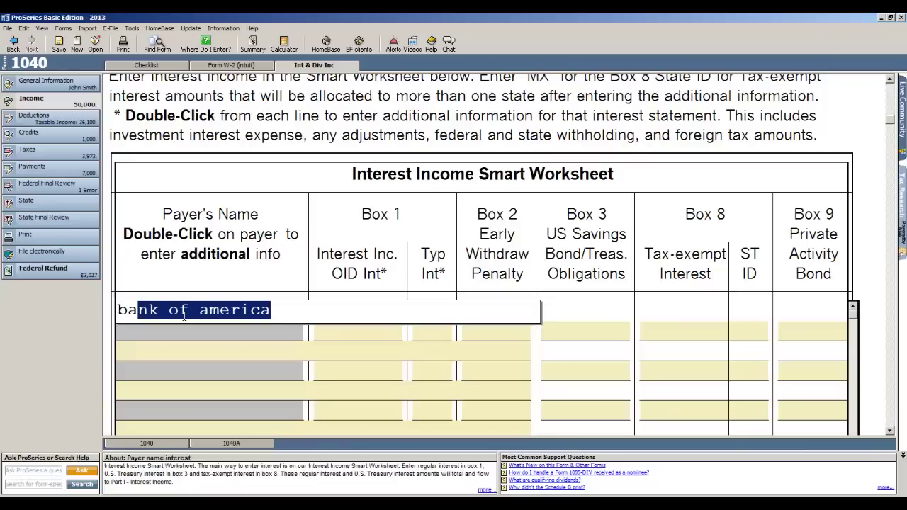
key(Tab)
text(150)
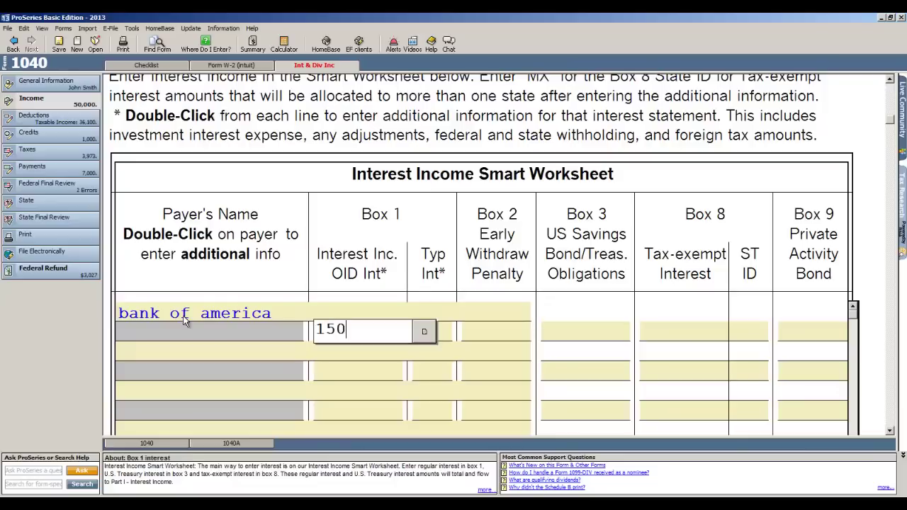
key(Return)
text(alliant)
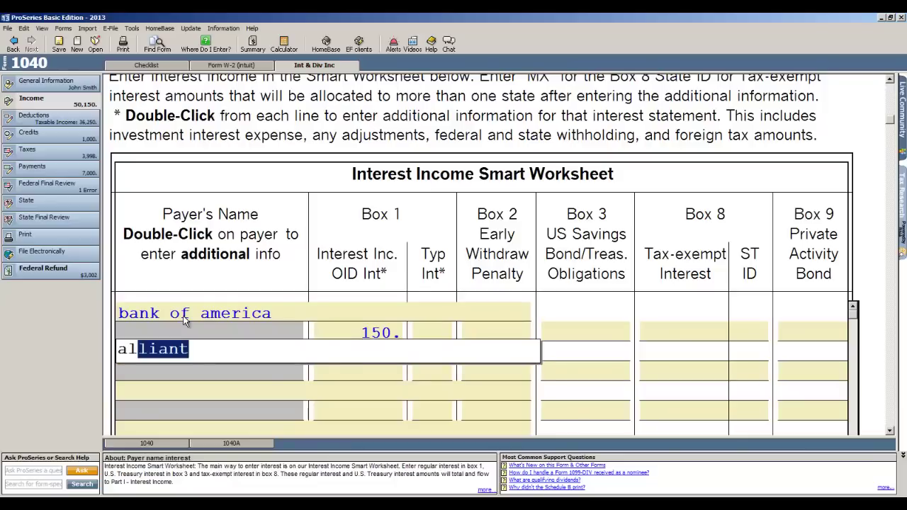
key(Tab)
text(250)
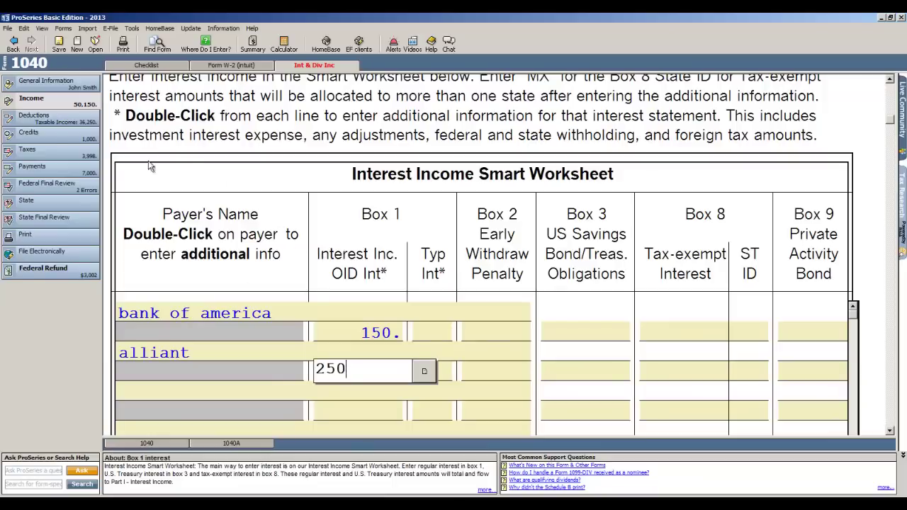
click(43, 119)
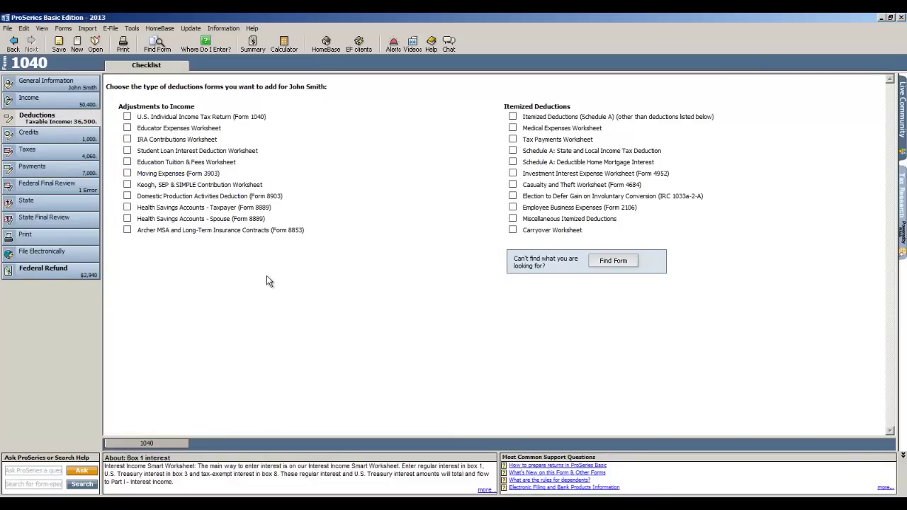
- Add Itemized Deductions (Schedule A) and enter 6,000 medical and dental expenses
click(513, 118)
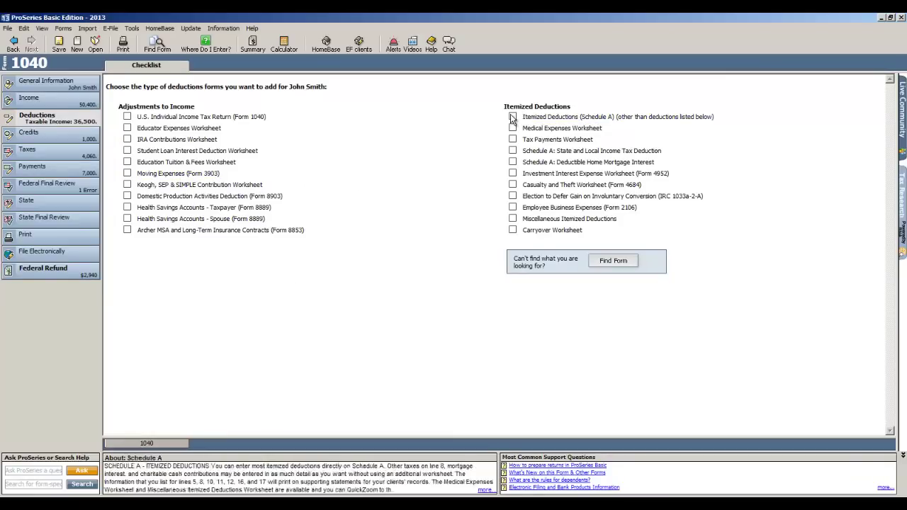
click(513, 117)
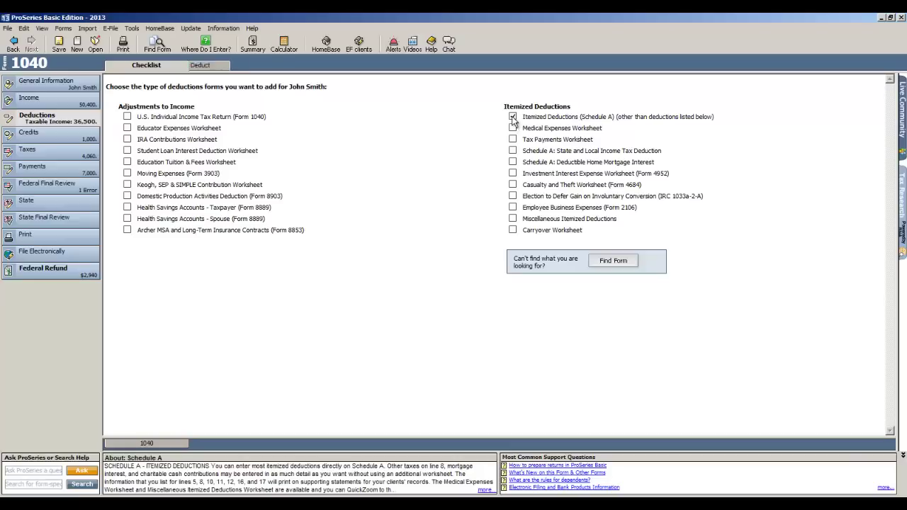
click(244, 69)
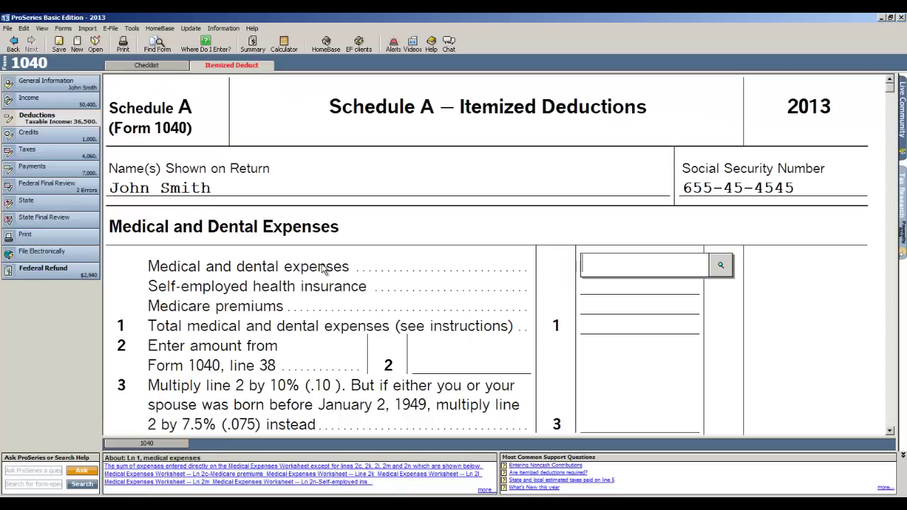
scroll(624, 178, down, 1)
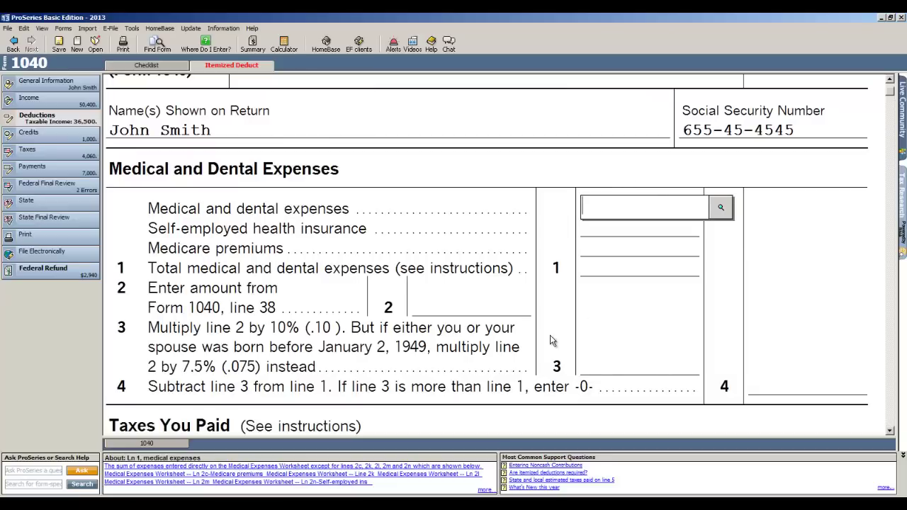
text(6000)
key(Return)
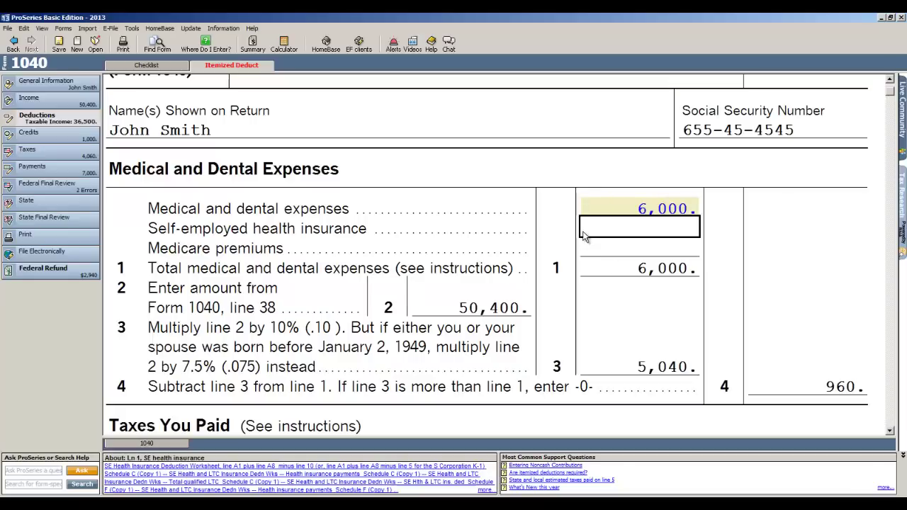
- Enter 5,000 real estate taxes on the principal residence
scroll(576, 291, down, 10)
scroll(574, 333, down, 10)
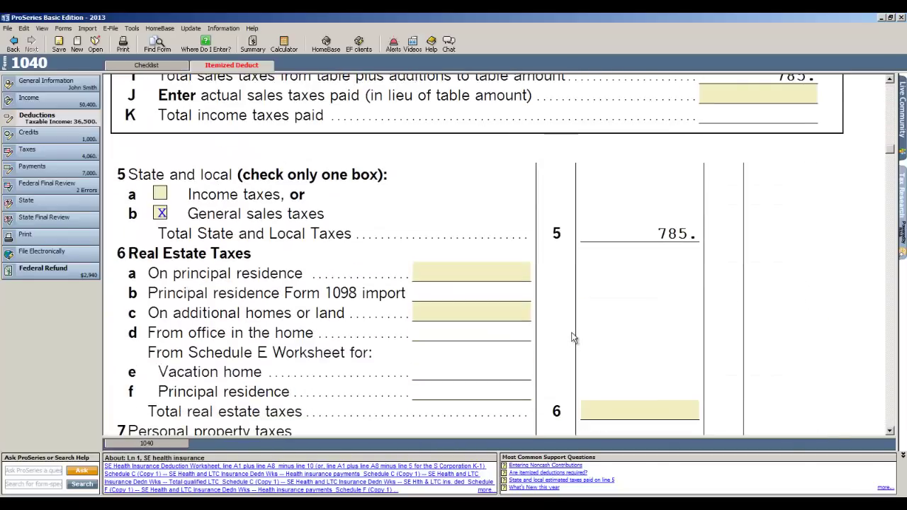
click(465, 271)
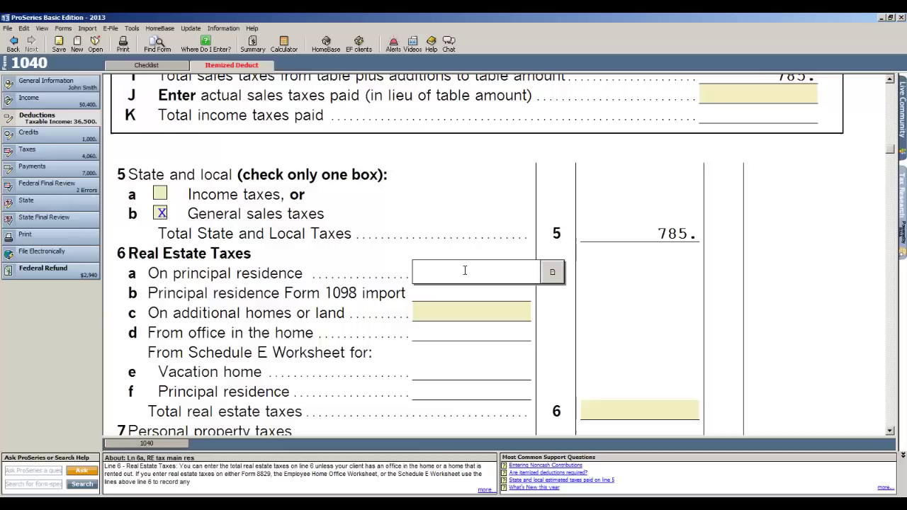
text(5000)
key(Tab)
- Enter 7,500 deductible mortgage interest from lender alliant
scroll(464, 280, down, 5)
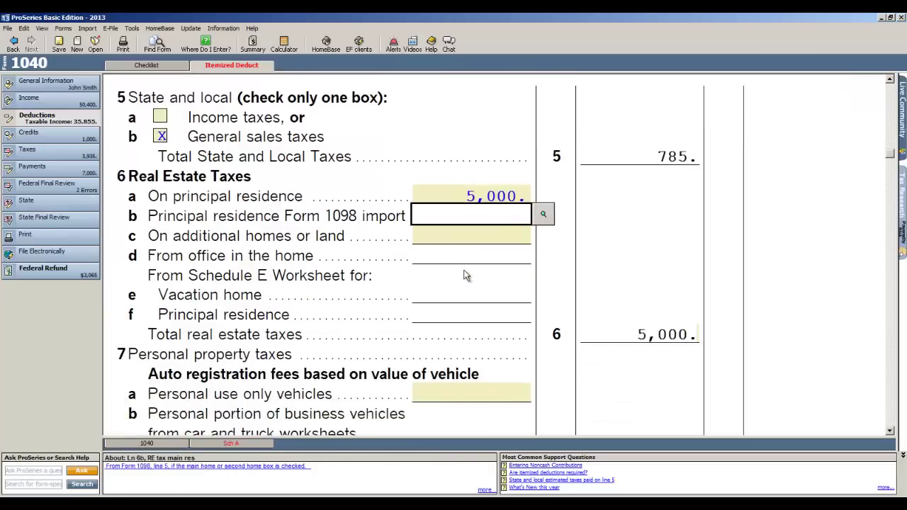
scroll(462, 356, down, 10)
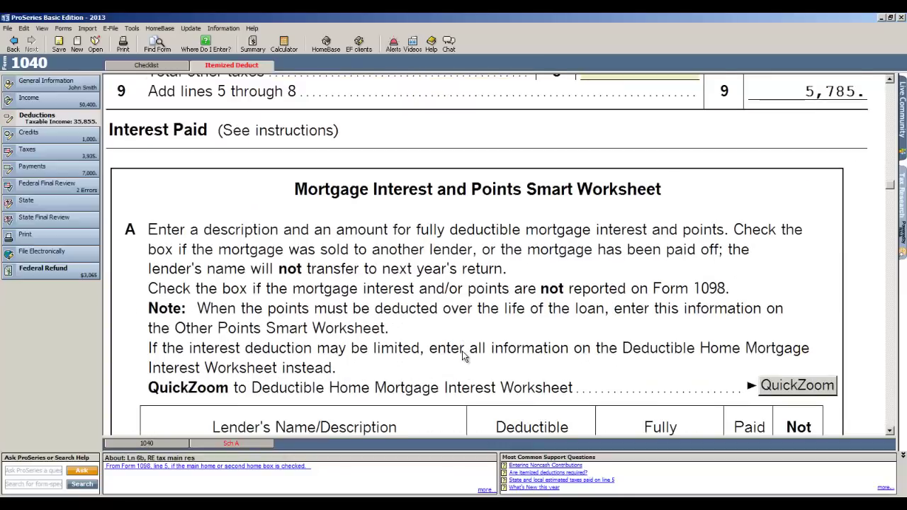
scroll(462, 356, down, 3)
click(339, 354)
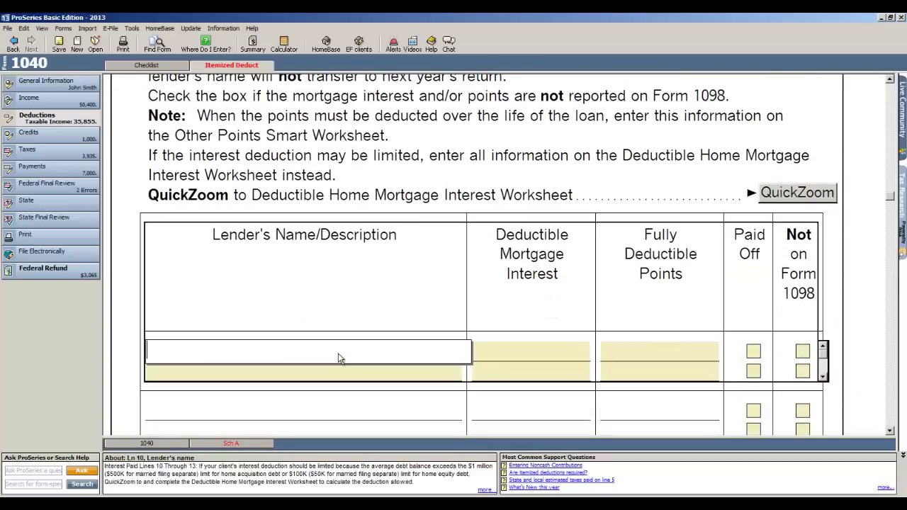
text(al)
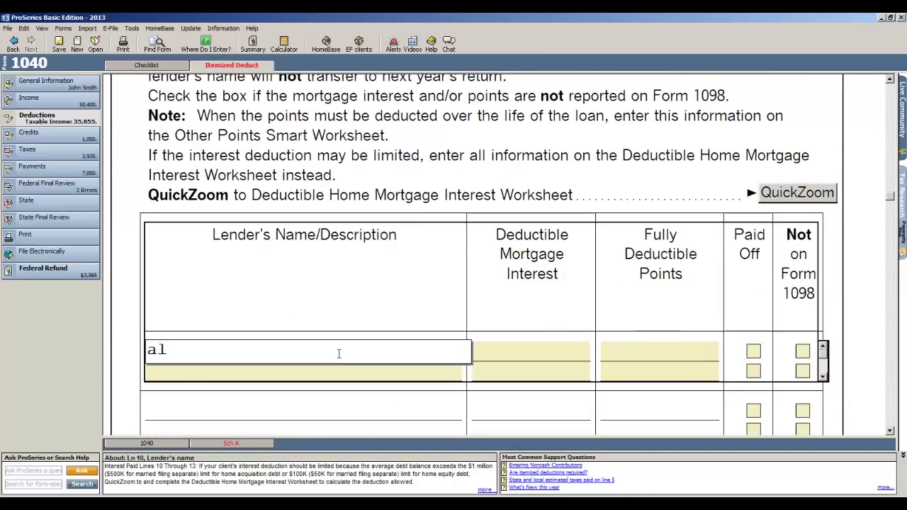
text(liant)
key(Tab)
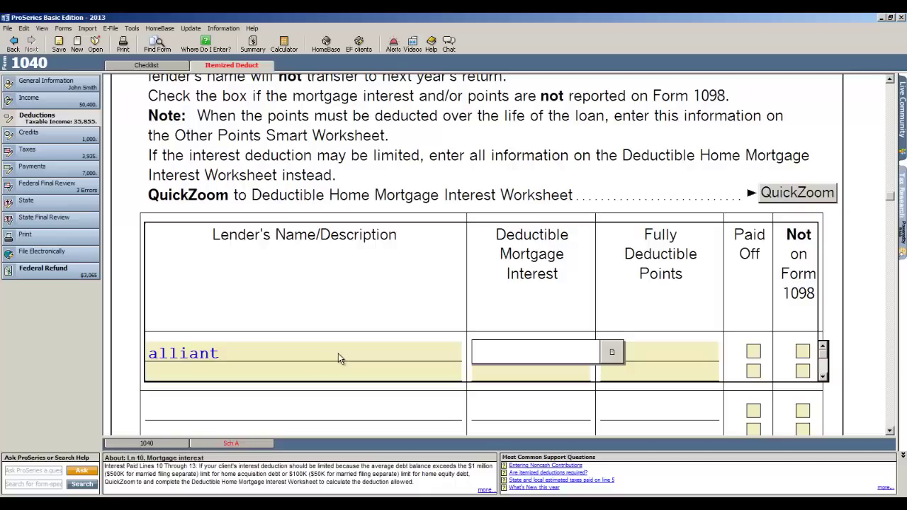
text(1)
key(BackSpace)
text(7500)
key(Tab)
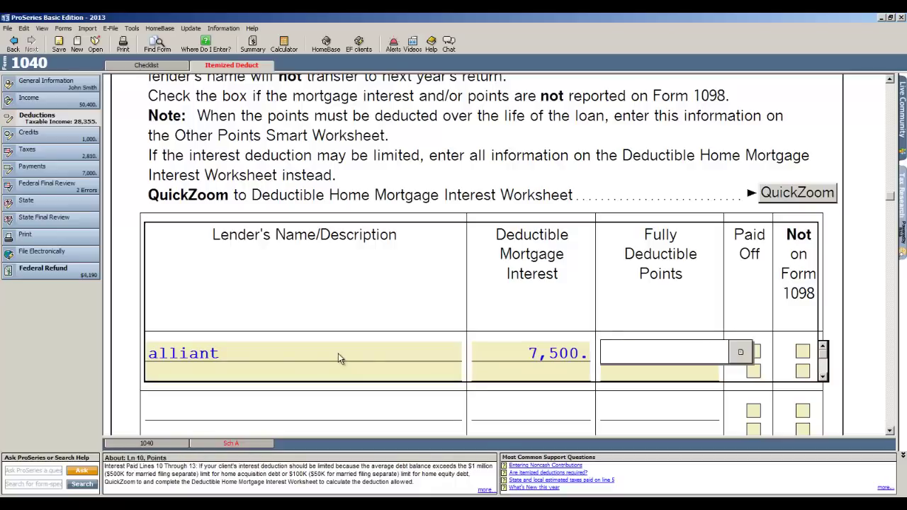
scroll(338, 353, down, 1)
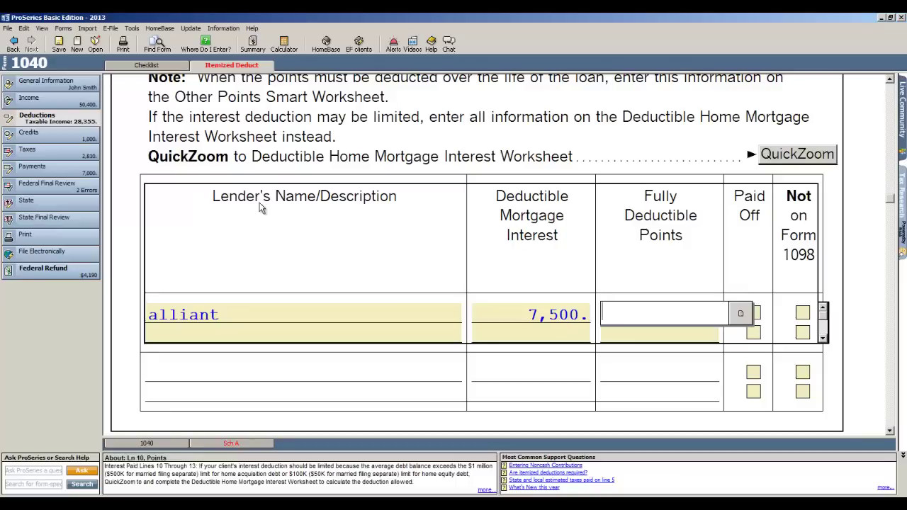
- Scroll the Schedule A worksheet down to the blank Noncash Contributions Smart Worksheet
scroll(259, 206, down, 1)
scroll(259, 206, up, 5)
scroll(266, 225, down, 5)
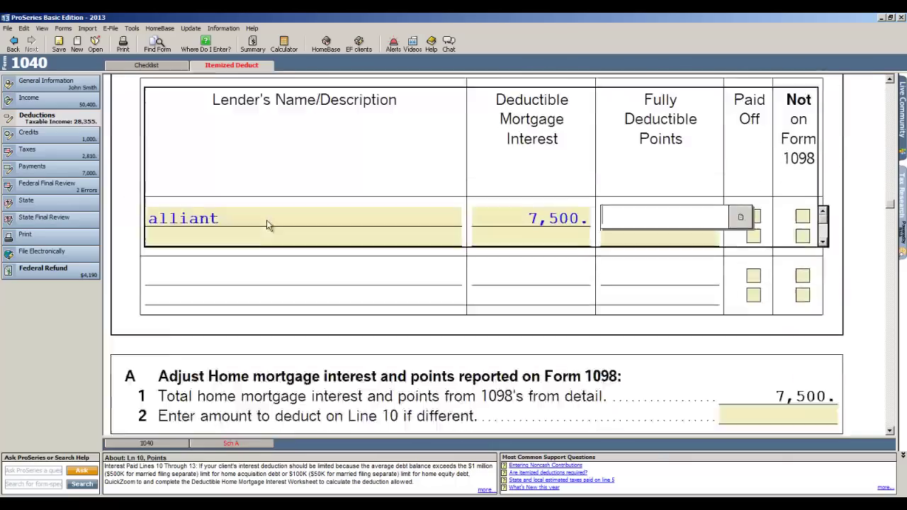
scroll(268, 226, down, 15)
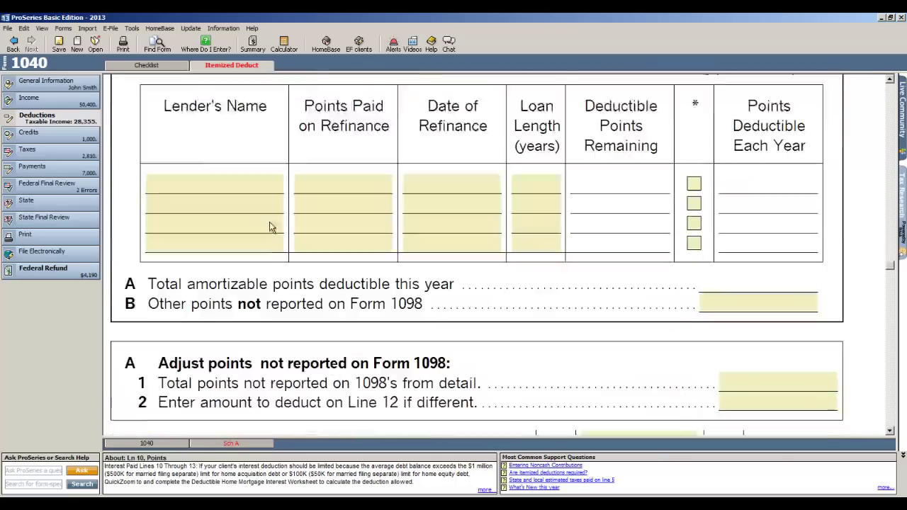
scroll(269, 226, down, 15)
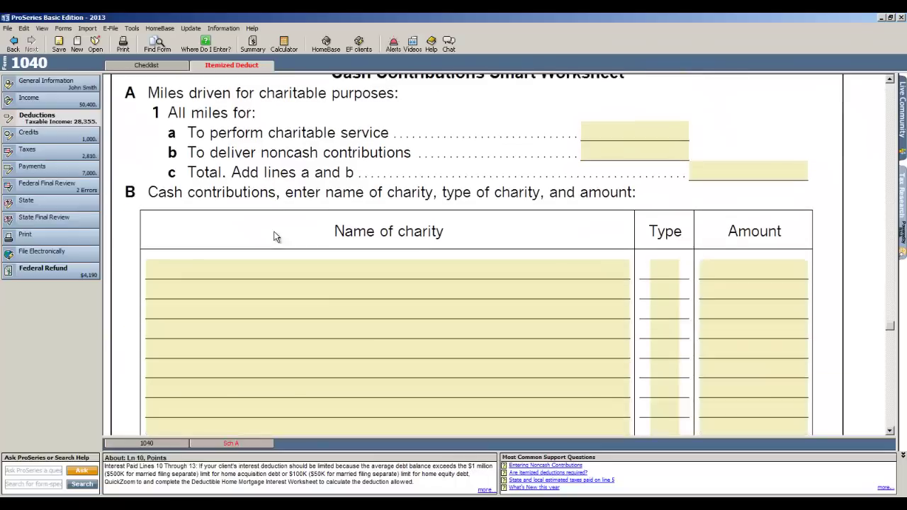
scroll(277, 237, down, 5)
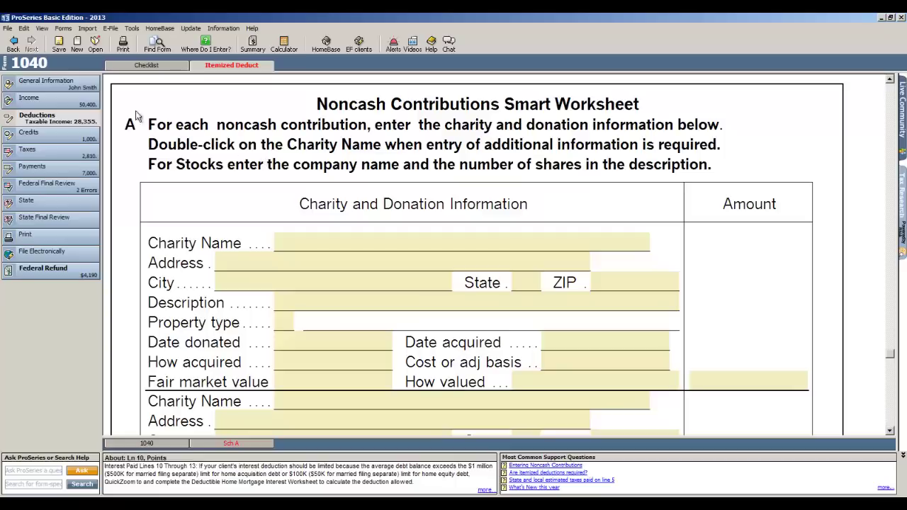
- Show the deductions forms checklist, where Itemized Deductions (Schedule A) is listed as added
click(31, 101)
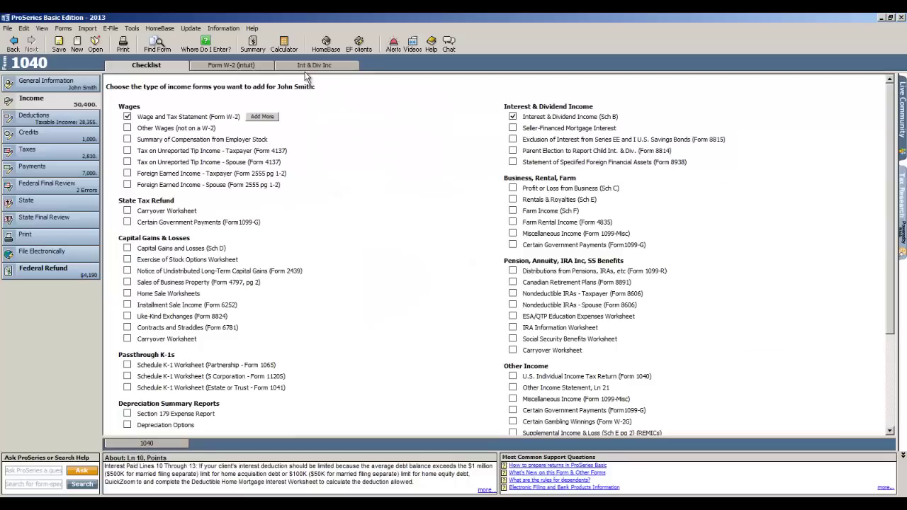
click(69, 119)
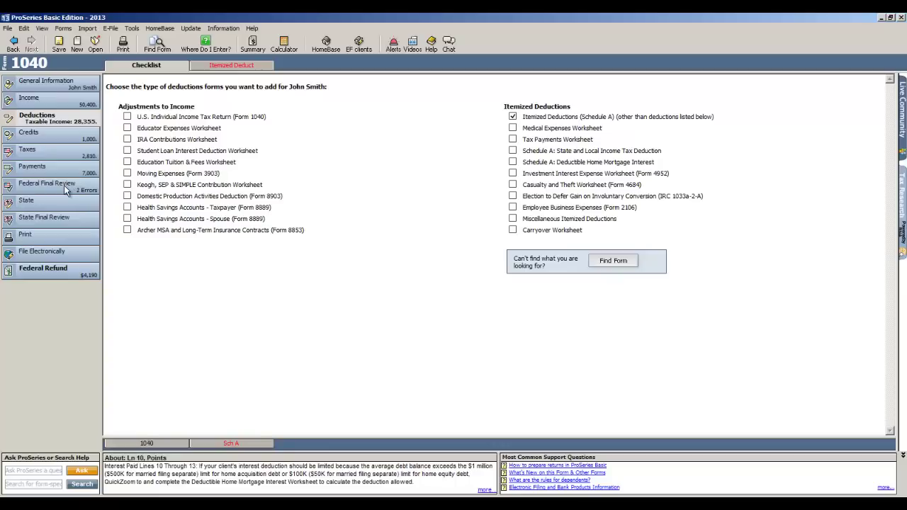
- Run the federal final review's error check and enter 04/14/2014 as the Date PIN entered
click(64, 184)
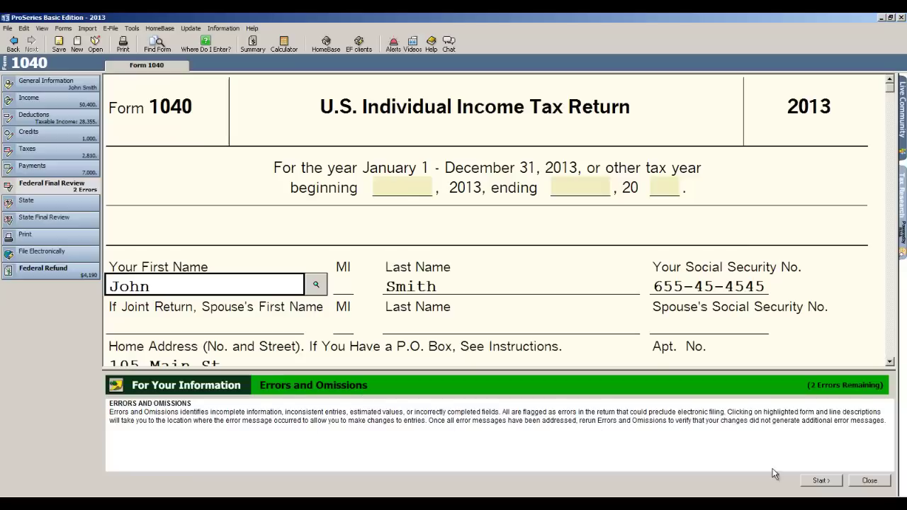
click(826, 483)
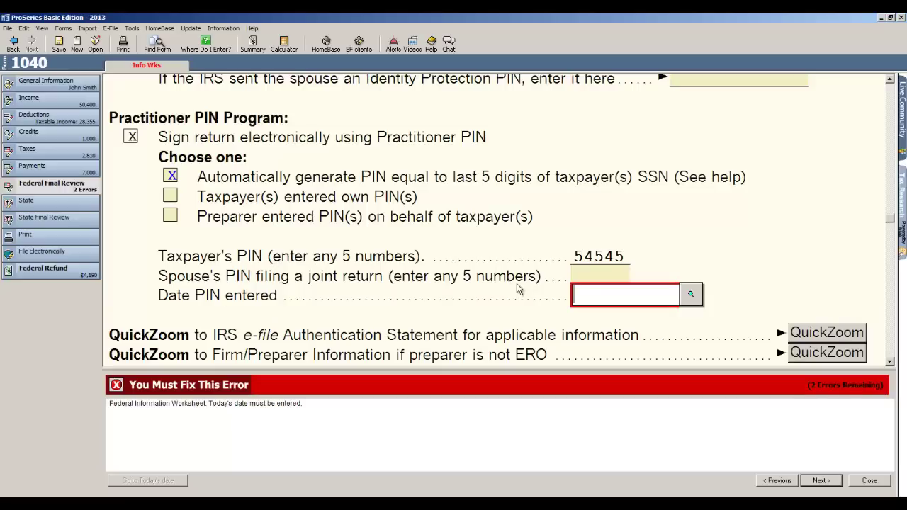
text(04/14/2014)
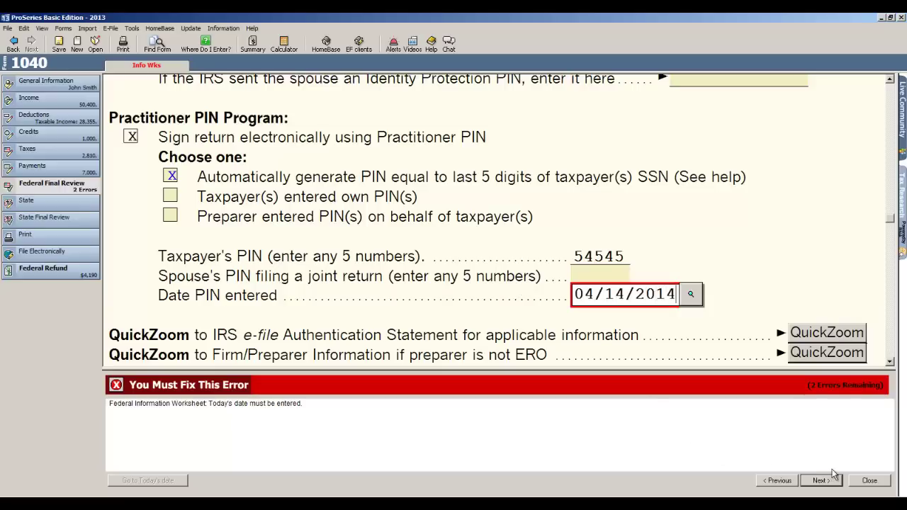
click(821, 482)
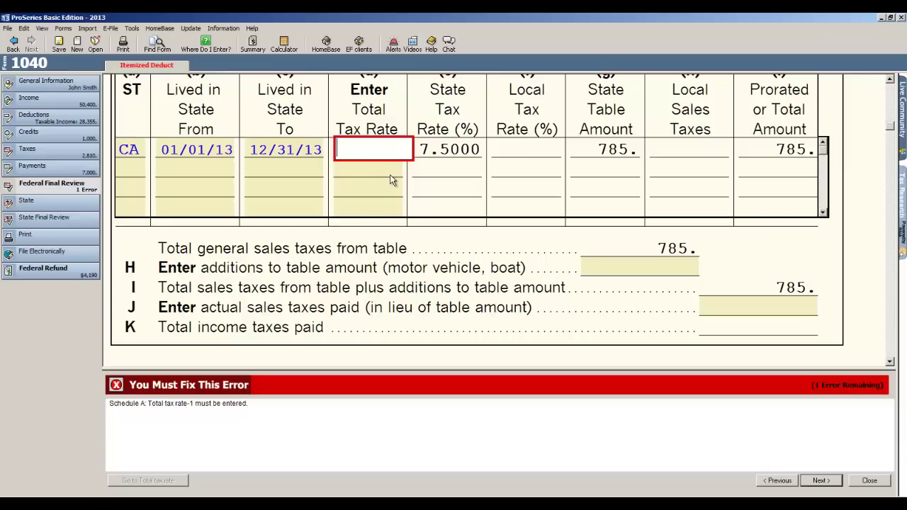
- Enter 8.5 as the Schedule A total tax rate, clearing the last review error
text(8.5)
key(Tab)
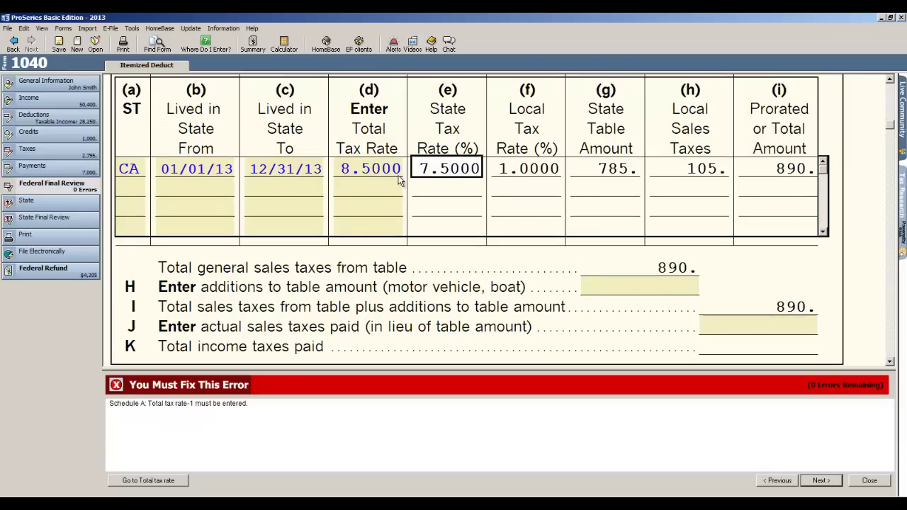
click(821, 481)
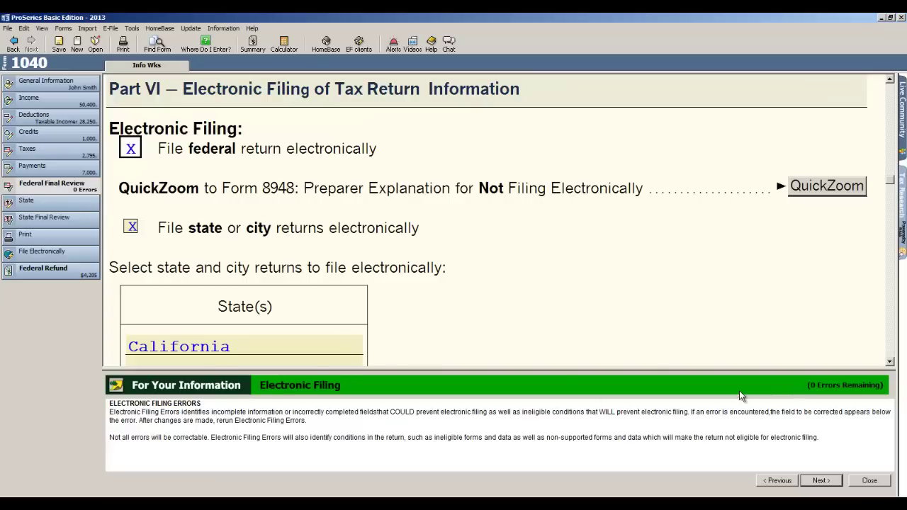
- Close the For Your Information error panel to reveal the electronic filing section
click(871, 480)
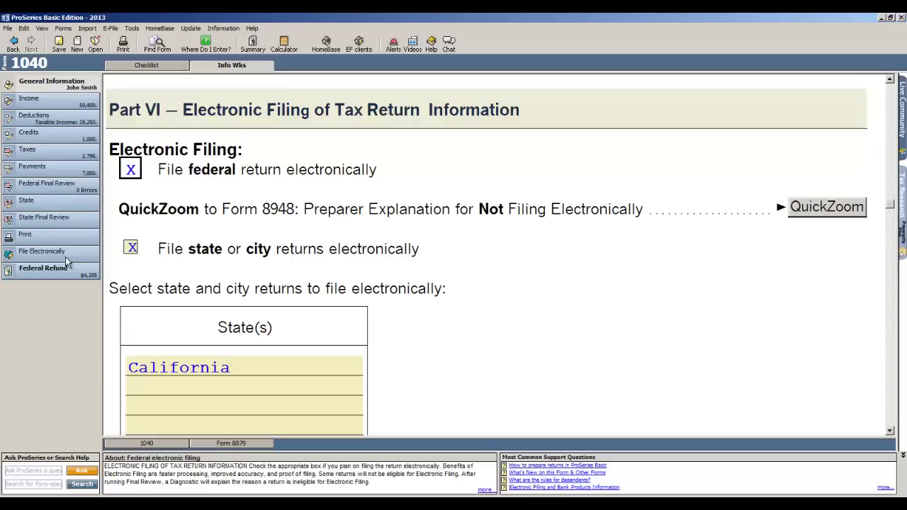
- Save the client's return while leaving it for HomeBase
click(330, 42)
click(414, 278)
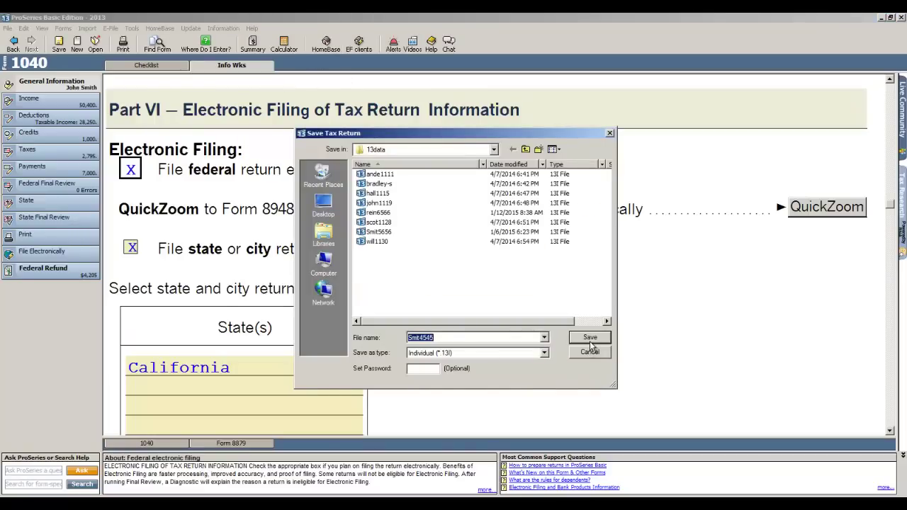
click(590, 340)
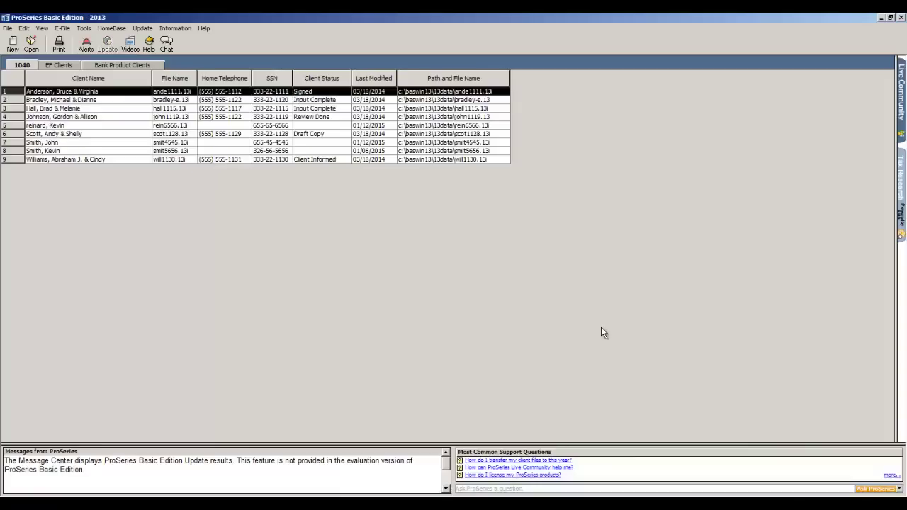
- Preview the Transfer Clients tool's 2012-to-2013 Form 1040 file type, then return to the client list
click(8, 28)
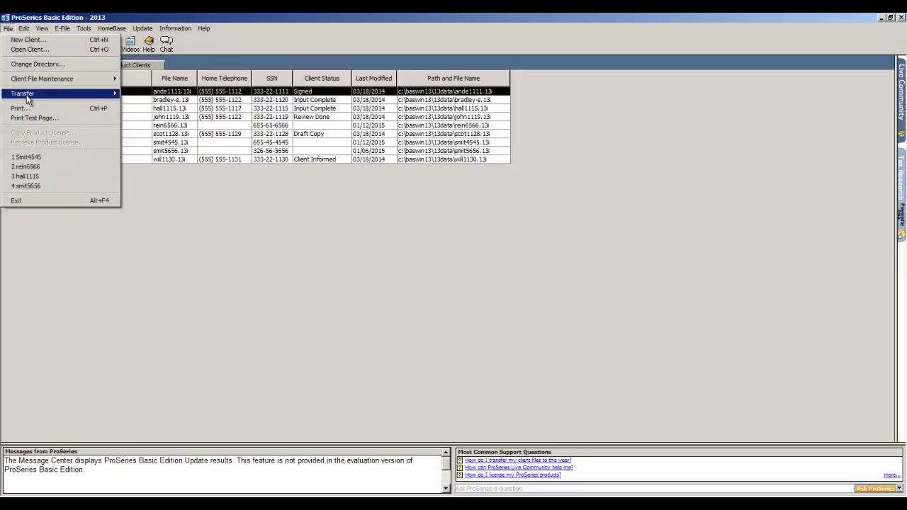
mouse_move(26, 94)
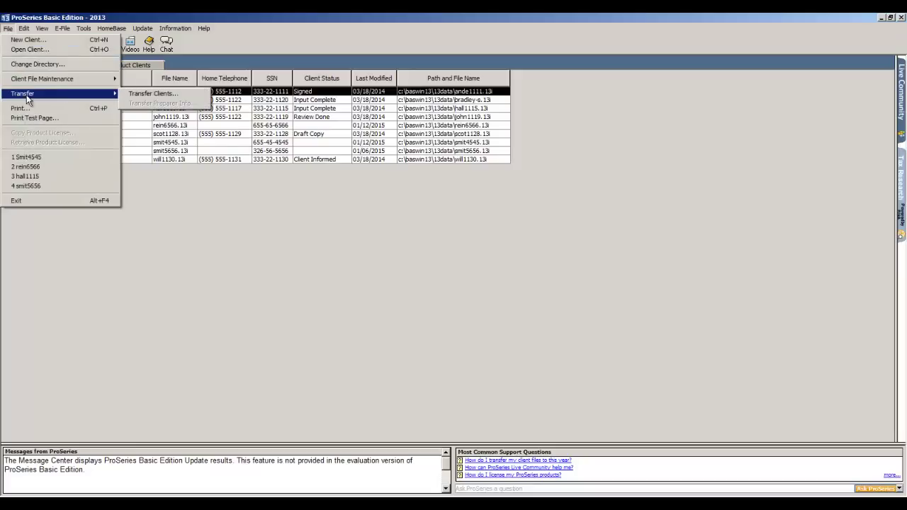
click(138, 95)
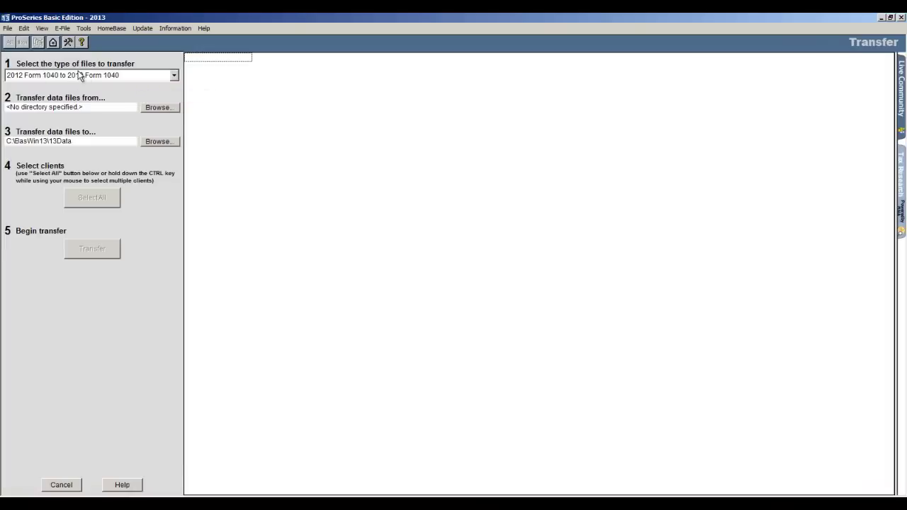
click(176, 74)
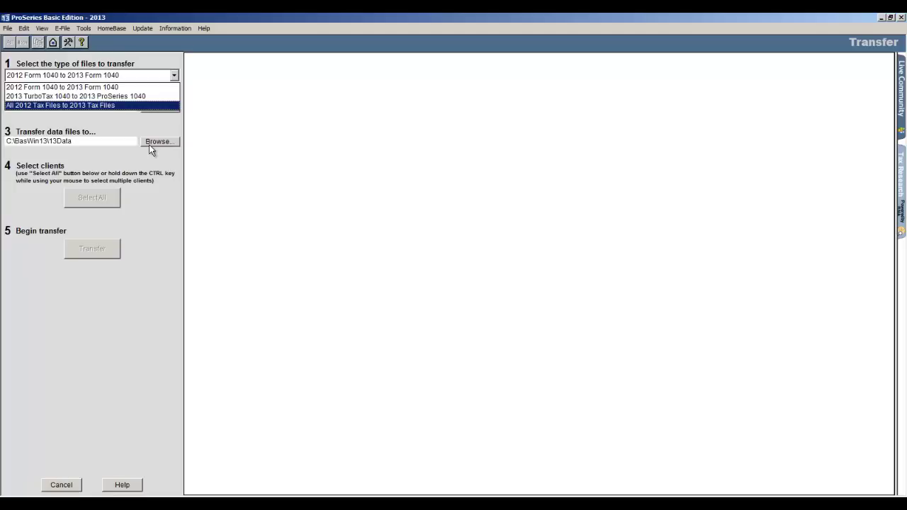
click(55, 45)
click(56, 43)
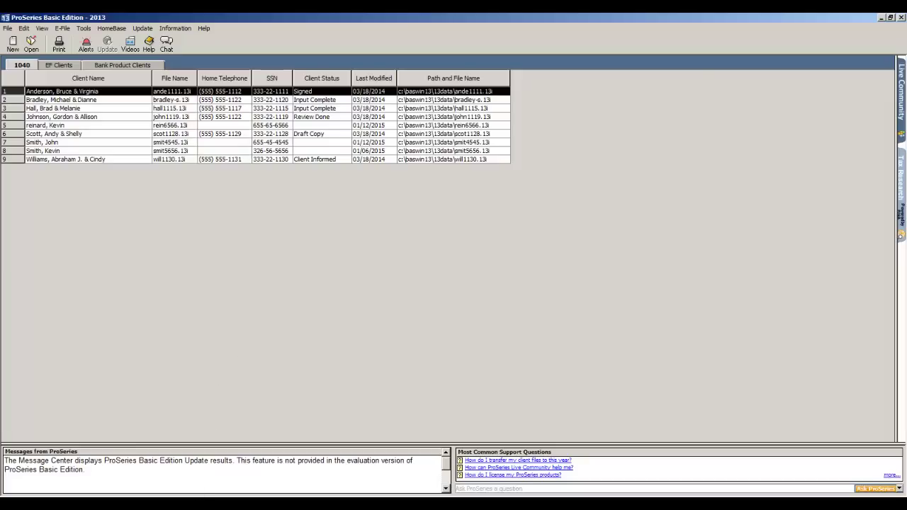
- Bring the PowerPoint slide show forward and advance to the 'Thank you for watching!' slide
click(200, 495)
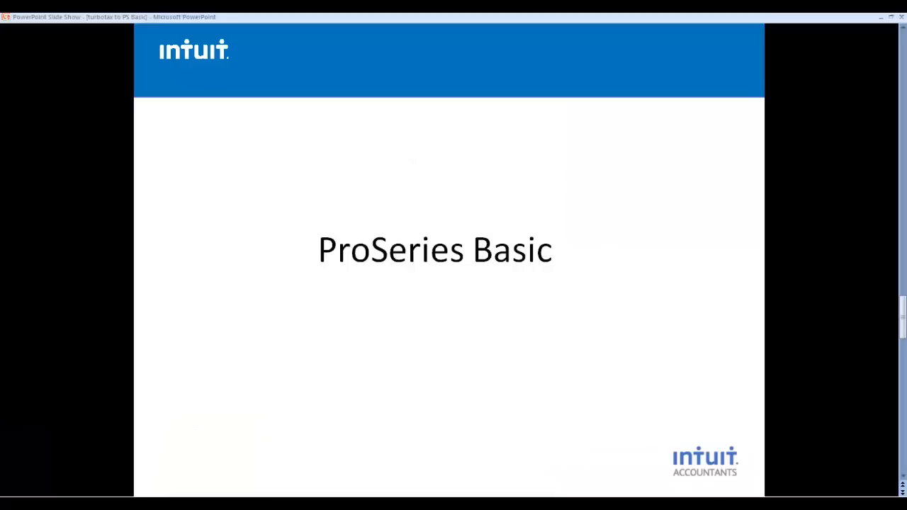
click(233, 423)
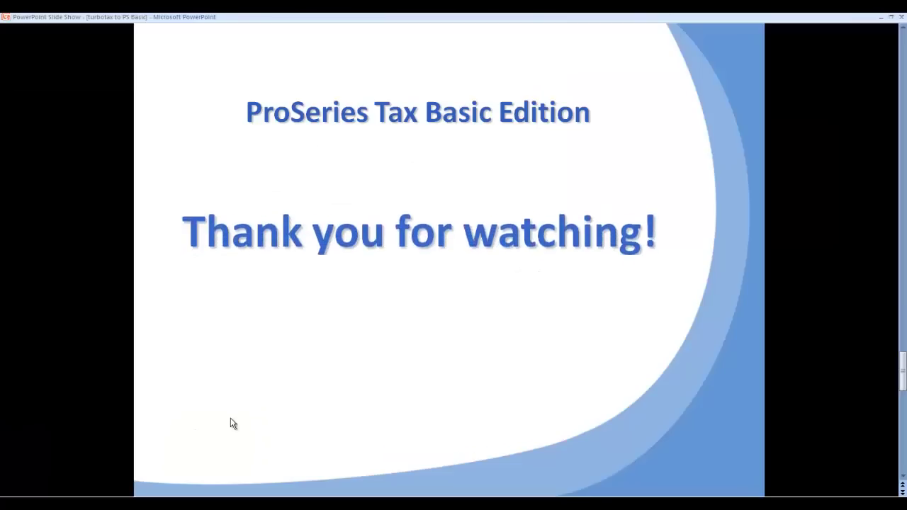